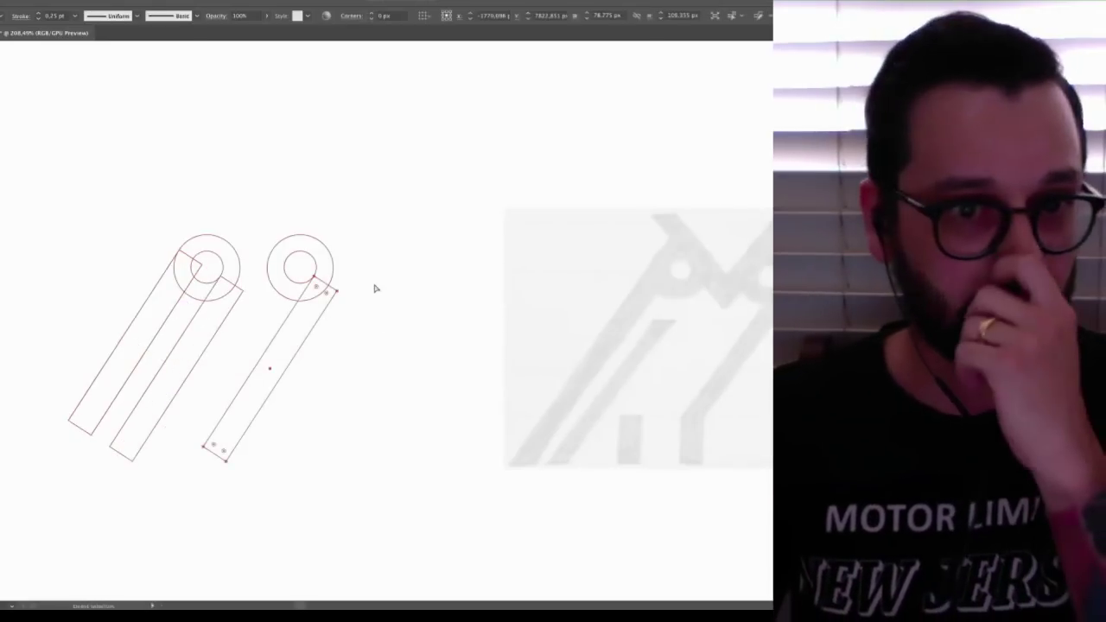
Lengthen the three diagonal bars beneath the rings at their lower ends
{"action": "left_click", "coordinate": [316, 259]}
{"action": "key", "text": "r"}
{"action": "key", "text": "Return"}
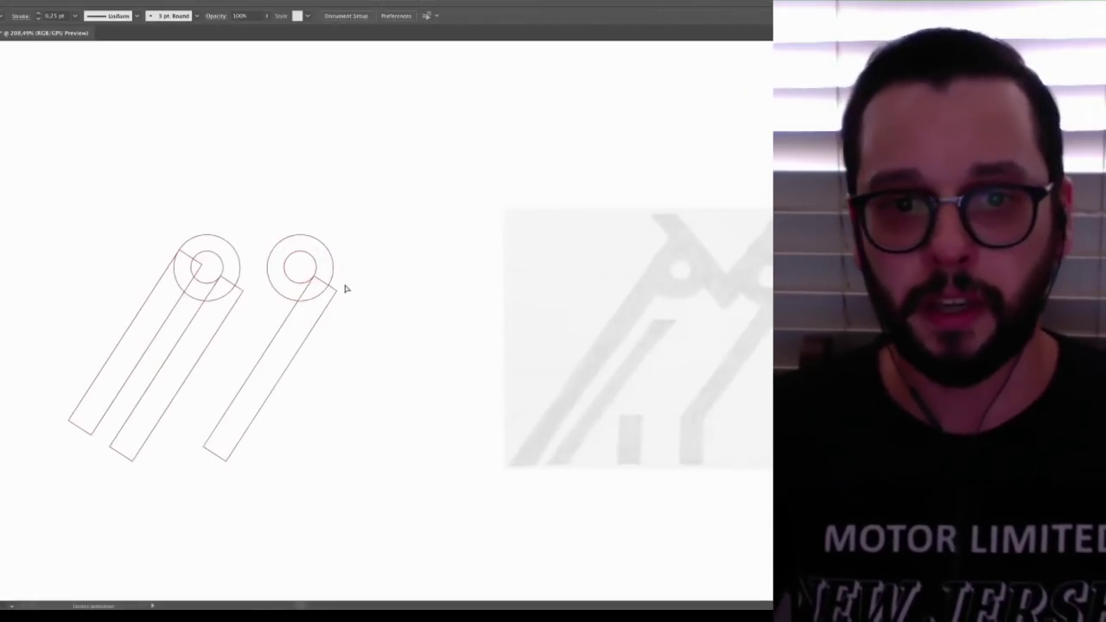
{"action": "scroll", "coordinate": [299, 291], "scroll_direction": "down", "scroll_amount": 2}
{"action": "left_click_drag", "start_coordinate": [247, 370], "coordinate": [104, 427]}
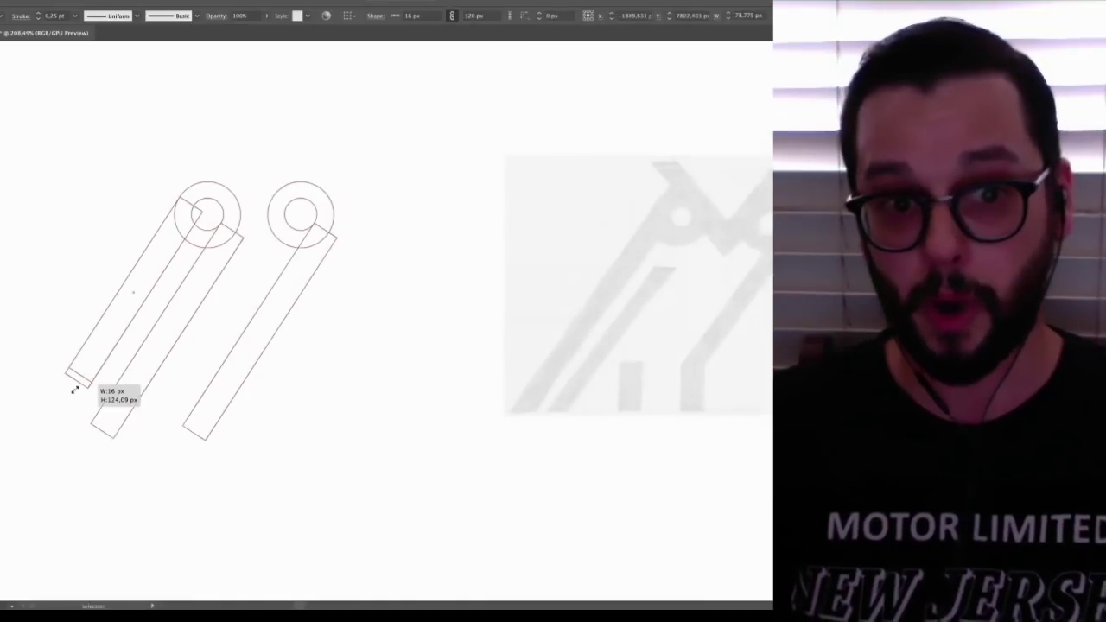
Move the rings and diagonal bars onto the faded sketch, aligning the rings with the drawn eyes
{"action": "scroll", "coordinate": [62, 207], "scroll_direction": "up", "scroll_amount": 2}
{"action": "scroll", "coordinate": [62, 207], "scroll_direction": "right", "scroll_amount": 2}
{"action": "left_click_drag", "start_coordinate": [61, 208], "coordinate": [750, 258]}
{"action": "left_click", "coordinate": [744, 296]}
{"action": "right_click", "coordinate": [686, 322]}
{"action": "left_click", "coordinate": [683, 316]}
{"action": "left_click_drag", "start_coordinate": [683, 316], "coordinate": [725, 283]}
{"action": "left_click", "coordinate": [725, 284]}
{"action": "scroll", "coordinate": [897, 363], "scroll_direction": "right", "scroll_amount": 2}
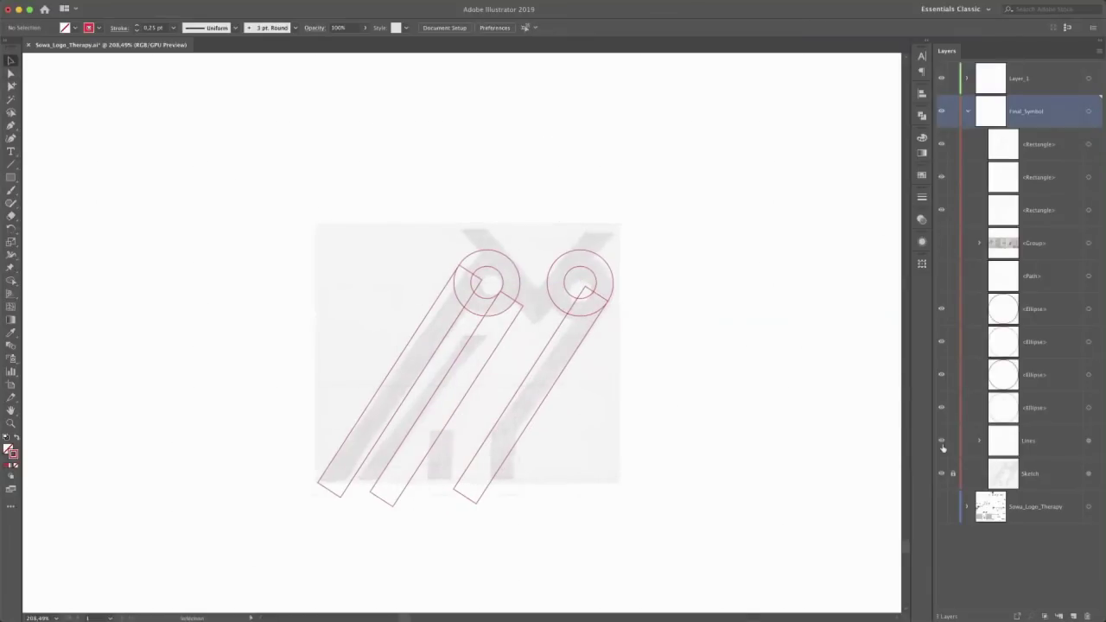
Hide the Lines group and place a spacer rectangle about 97 px wide and 16 px high directly beneath the rings
{"action": "key", "text": "super+equal"}
{"action": "key", "text": "m"}
{"action": "mouse_move", "coordinate": [266, 278]}
{"action": "left_mouse_down"}
{"action": "mouse_move", "coordinate": [364, 292]}
{"action": "mouse_move", "coordinate": [524, 291]}
{"action": "left_mouse_up"}
{"action": "key", "text": "v"}
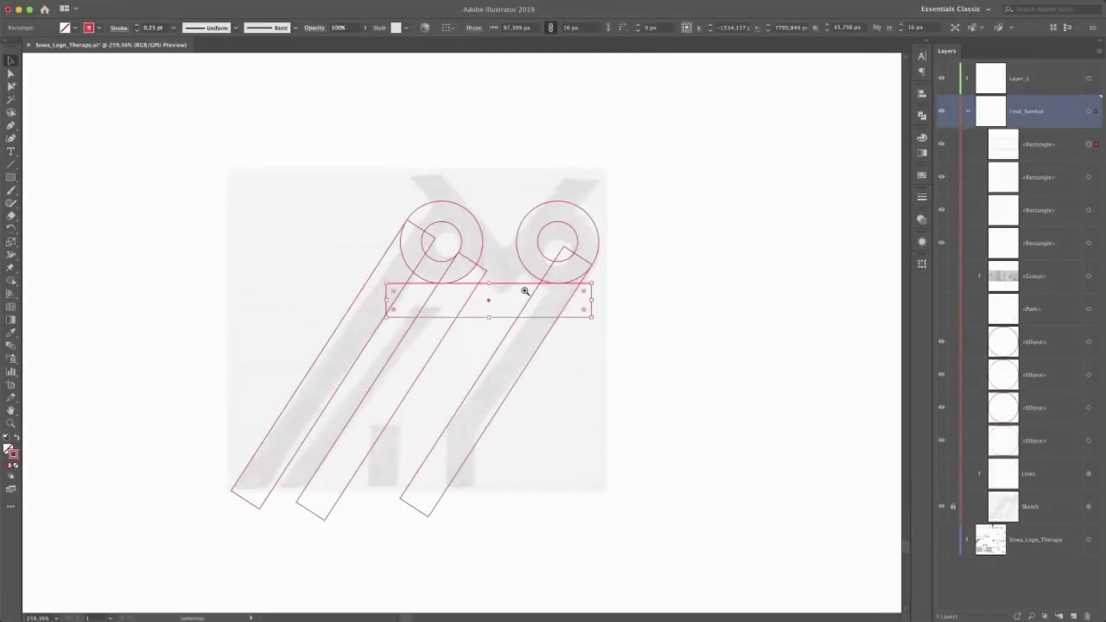
{"action": "left_click", "coordinate": [524, 292]}
Shorten the middle and right bars so their tops end horizontally on the spacer rectangle's lower edge
{"action": "key", "text": "a"}
{"action": "left_click_drag", "start_coordinate": [407, 271], "coordinate": [535, 304]}
{"action": "scroll", "coordinate": [412, 265], "scroll_direction": "down", "scroll_amount": 3}
{"action": "scroll", "coordinate": [510, 274], "scroll_direction": "down", "scroll_amount": 2}
{"action": "left_click", "coordinate": [680, 285]}
Flatten the lower ends of the right and middle bars onto a common horizontal baseline
{"action": "scroll", "coordinate": [680, 285], "scroll_direction": "down", "scroll_amount": 3}
{"action": "scroll", "coordinate": [680, 285], "scroll_direction": "left", "scroll_amount": 2}
{"action": "left_click_drag", "start_coordinate": [450, 420], "coordinate": [410, 408]}
{"action": "left_click_drag", "start_coordinate": [317, 425], "coordinate": [323, 414]}
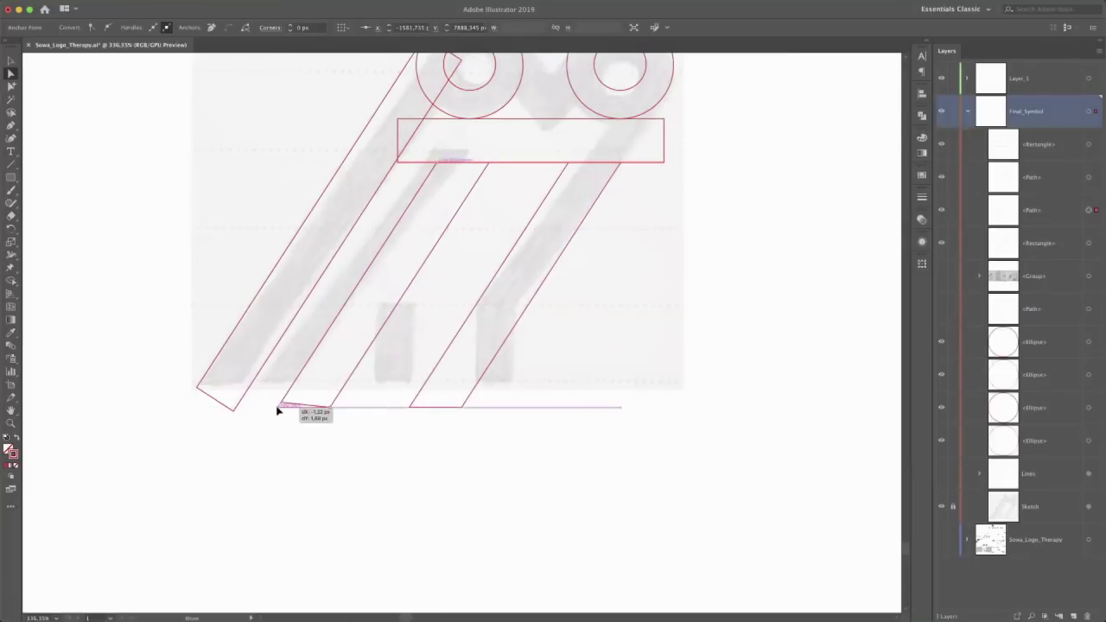
Flatten the left bar's lower end onto the same baseline and remove the spacer rectangle
{"action": "left_click_drag", "start_coordinate": [234, 411], "coordinate": [180, 412]}
{"action": "key", "text": "ctrl+z"}
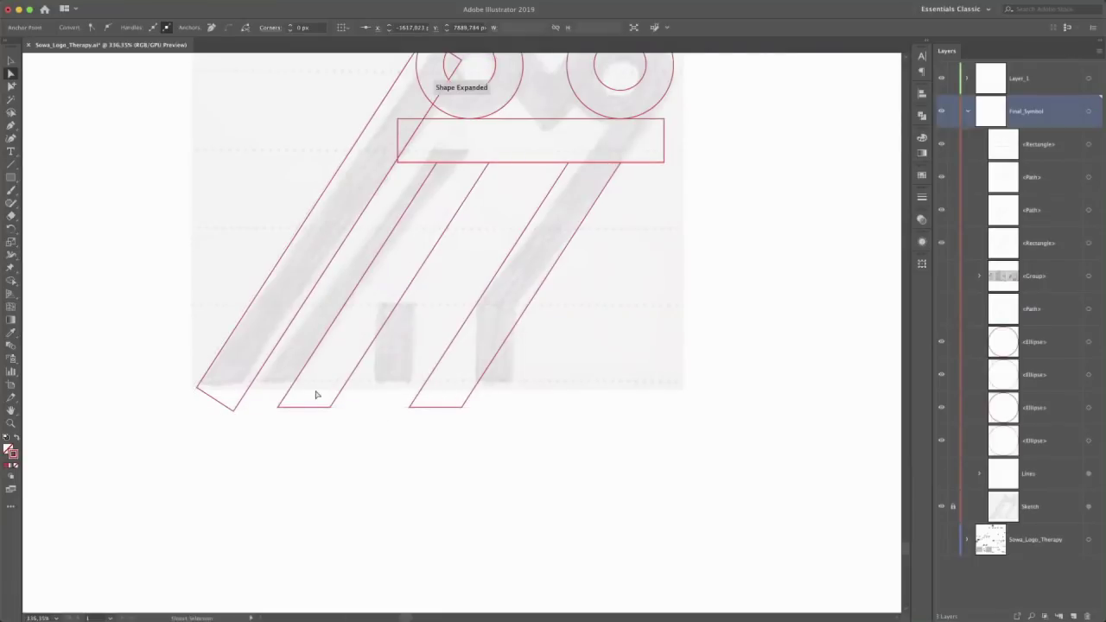
{"action": "left_click", "coordinate": [313, 388]}
{"action": "scroll", "coordinate": [230, 405], "scroll_direction": "up", "scroll_amount": 5}
{"action": "mouse_move", "coordinate": [252, 431]}
{"action": "left_mouse_down"}
{"action": "mouse_move", "coordinate": [265, 421]}
{"action": "mouse_move", "coordinate": [247, 397]}
{"action": "mouse_move", "coordinate": [232, 424]}
{"action": "left_mouse_up"}
Create a 16 x 36 px rectangle and place it over the sketch's right leg
{"action": "key", "text": "ctrl+0"}
{"action": "key", "text": "m"}
{"action": "left_click", "coordinate": [276, 348]}
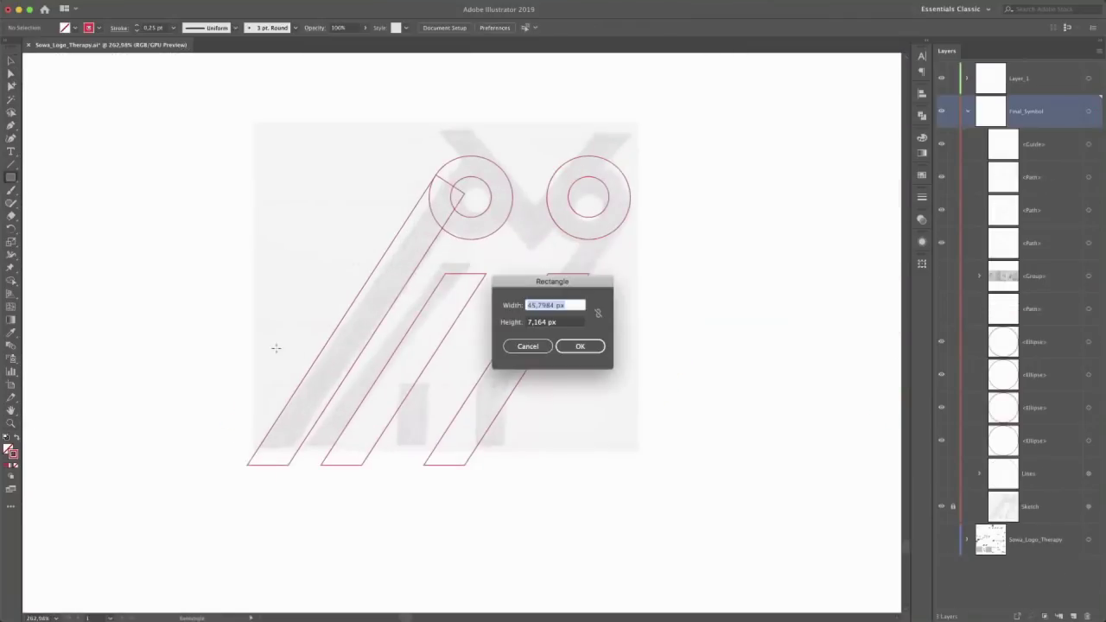
{"action": "type", "text": "36"}
{"action": "key", "text": "Return"}
{"action": "key", "text": "v"}
{"action": "mouse_move", "coordinate": [202, 271]}
{"action": "left_mouse_down"}
{"action": "mouse_move", "coordinate": [511, 403]}
{"action": "mouse_move", "coordinate": [512, 391]}
{"action": "left_mouse_up"}
Show the rulers, remove the guides and align the right leg rectangle's bottom edge with the bars' baseline
{"action": "key", "text": "ctrl+r"}
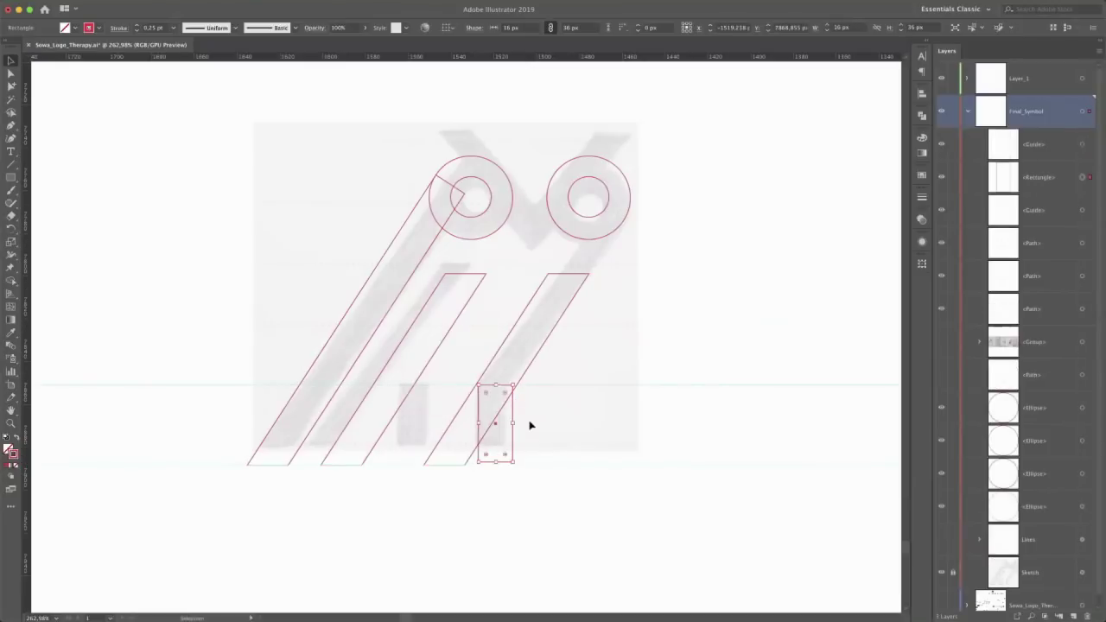
{"action": "right_click", "coordinate": [779, 387]}
{"action": "left_click", "coordinate": [816, 472]}
{"action": "left_click", "coordinate": [469, 464]}
{"action": "left_click_drag", "start_coordinate": [514, 405], "coordinate": [515, 406]}
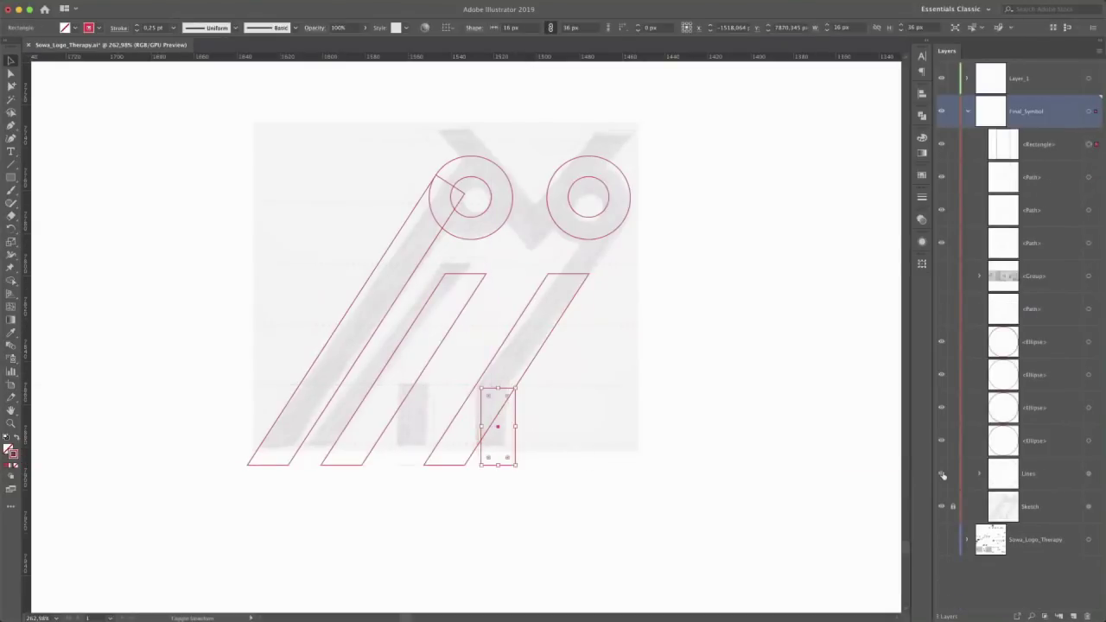
Duplicate the leg rectangle over the sketch's left leg
{"action": "scroll", "coordinate": [469, 388], "scroll_direction": "up", "scroll_amount": 5}
{"action": "scroll", "coordinate": [405, 337], "scroll_direction": "down", "scroll_amount": 3}
{"action": "mouse_move", "coordinate": [609, 440]}
{"action": "left_mouse_down"}
{"action": "mouse_move", "coordinate": [489, 440]}
{"action": "mouse_move", "coordinate": [501, 430]}
{"action": "left_mouse_up"}
Draw a horizontal spacing line about 15 px long from the left bar's base and move the middle bar to its end
{"action": "left_click_drag", "start_coordinate": [279, 521], "coordinate": [332, 521]}
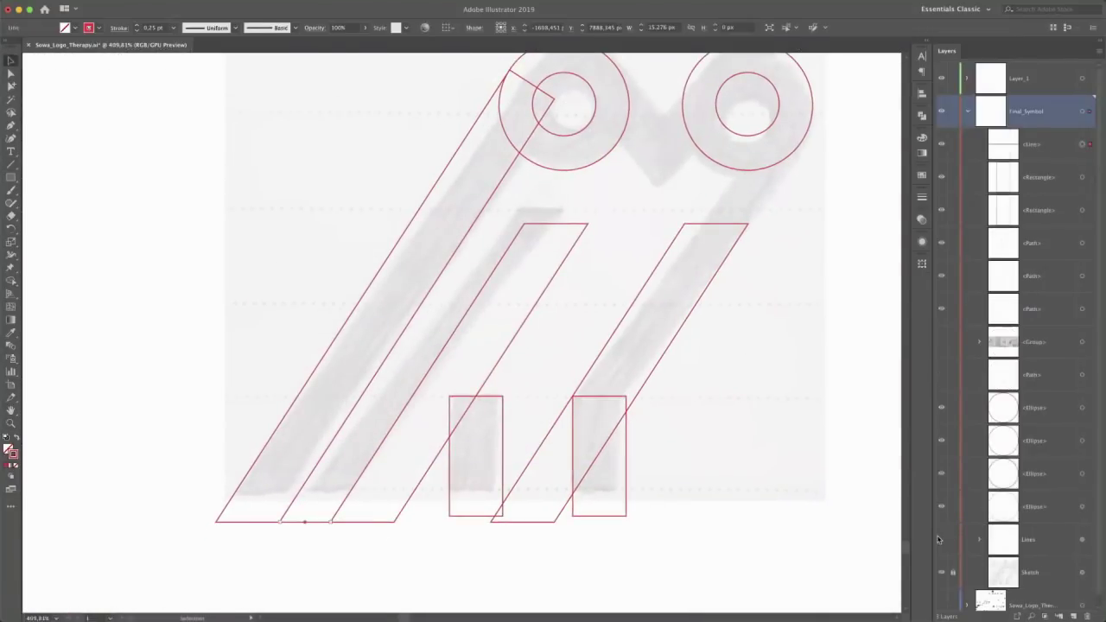
{"action": "scroll", "coordinate": [259, 531], "scroll_direction": "up", "scroll_amount": 3}
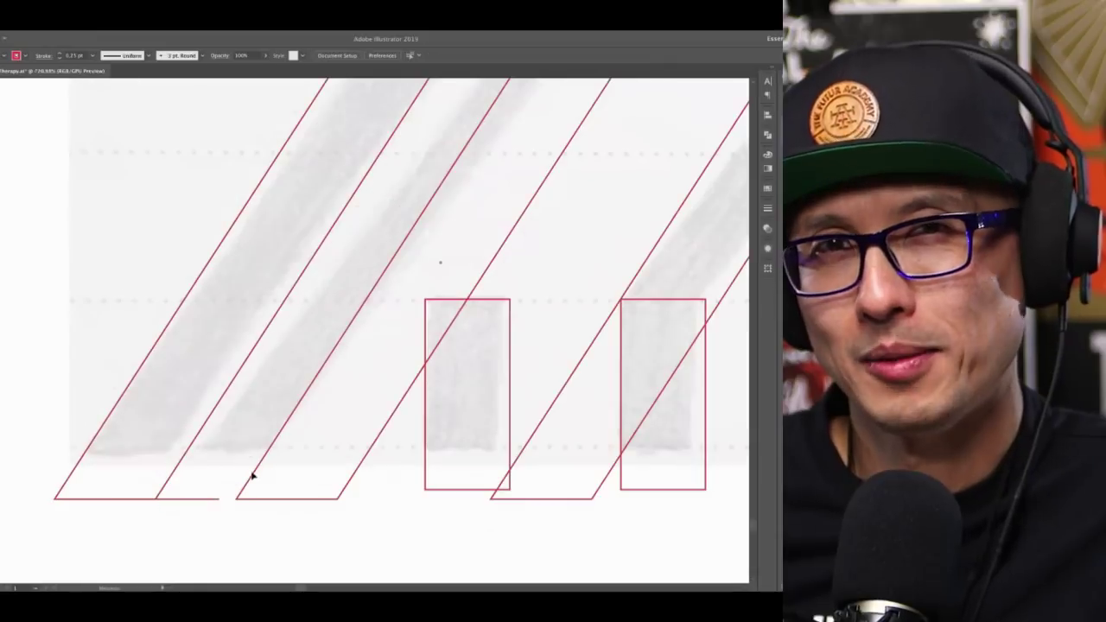
{"action": "left_click_drag", "start_coordinate": [252, 475], "coordinate": [234, 474]}
{"action": "scroll", "coordinate": [426, 212], "scroll_direction": "down", "scroll_amount": 2}
{"action": "scroll", "coordinate": [414, 291], "scroll_direction": "up", "scroll_amount": 3}
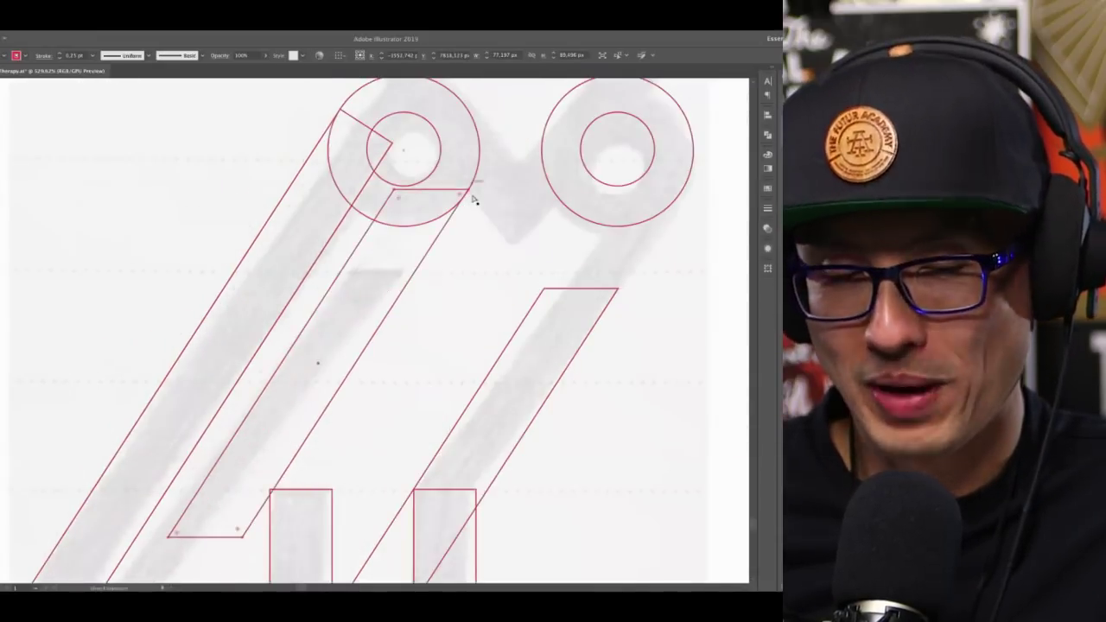
Snap the right leg rectangle's upper-left corner to the guide intersection on the right bar's left edge
{"action": "scroll", "coordinate": [439, 288], "scroll_direction": "down", "scroll_amount": 2}
{"action": "left_click_drag", "start_coordinate": [391, 361], "coordinate": [437, 362]}
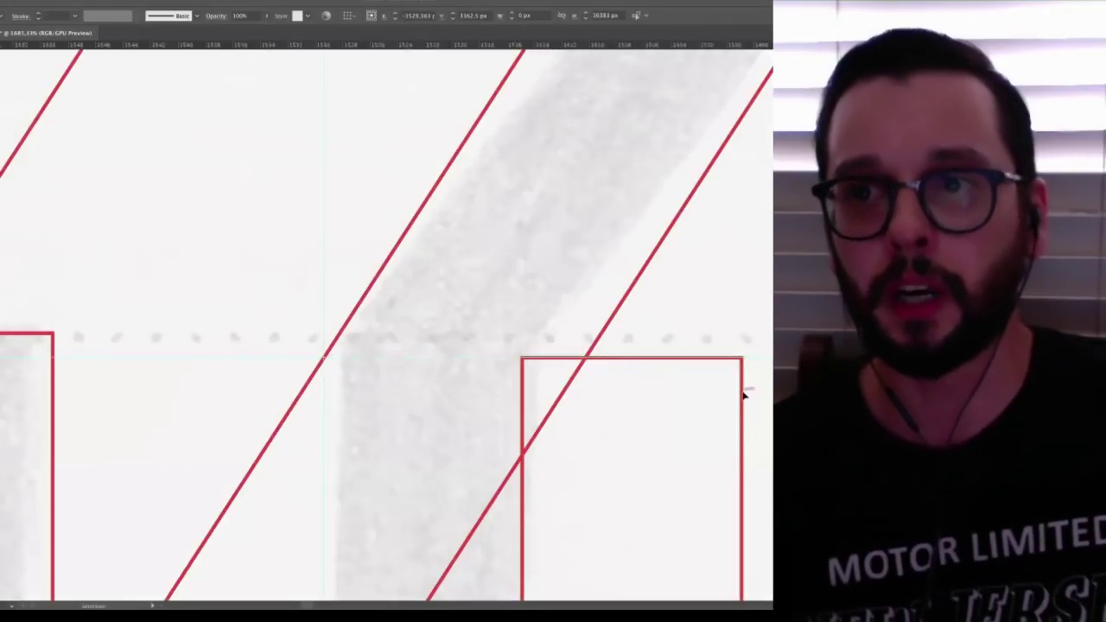
{"action": "left_click_drag", "start_coordinate": [743, 394], "coordinate": [543, 388]}
{"action": "scroll", "coordinate": [390, 342], "scroll_direction": "down", "scroll_amount": 5}
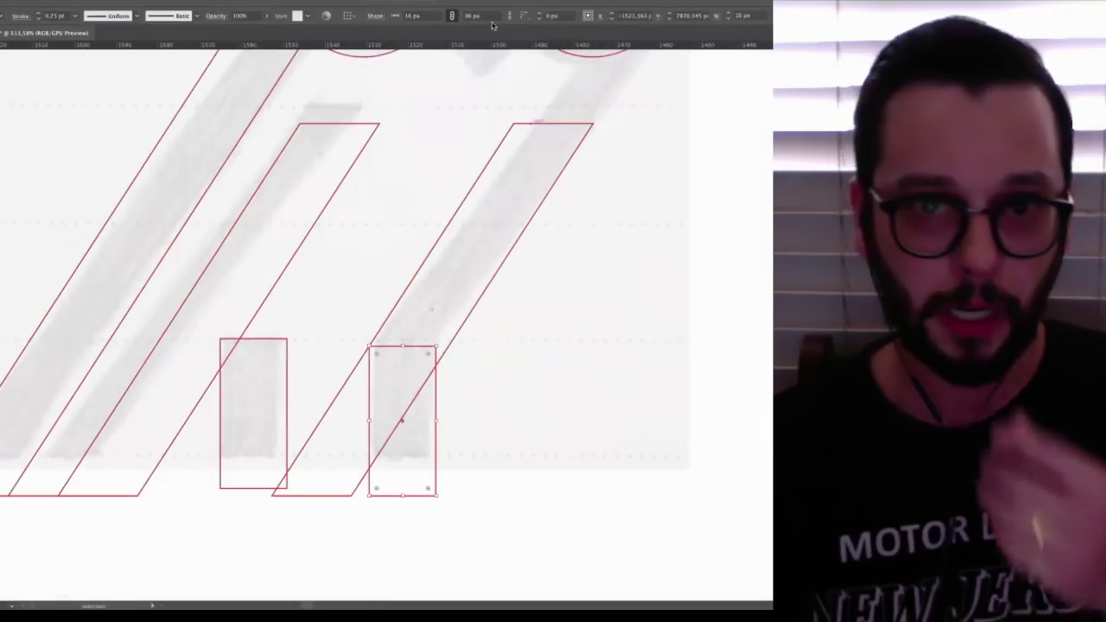
Widen the right leg rectangle to 17 px and move the right bar's lower corners onto the rectangle's sides
{"action": "key", "text": "a"}
{"action": "left_click_drag", "start_coordinate": [353, 493], "coordinate": [435, 369]}
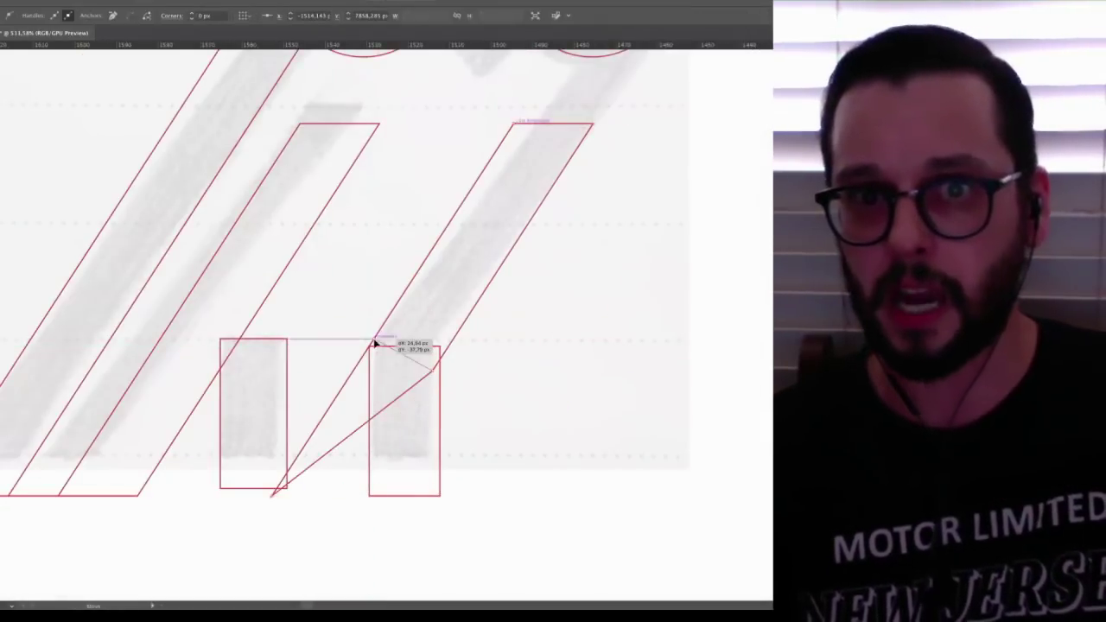
{"action": "left_click_drag", "start_coordinate": [272, 494], "coordinate": [375, 343]}
{"action": "scroll", "coordinate": [371, 343], "scroll_direction": "up", "scroll_amount": 5}
{"action": "left_click_drag", "start_coordinate": [563, 428], "coordinate": [528, 398]}
Align a 17 x 36 px left leg rectangle with its upper-left corner on the middle bar's right edge, using guides
{"action": "scroll", "coordinate": [346, 363], "scroll_direction": "down", "scroll_amount": 8}
{"action": "key", "text": "v"}
{"action": "left_click", "coordinate": [395, 387]}
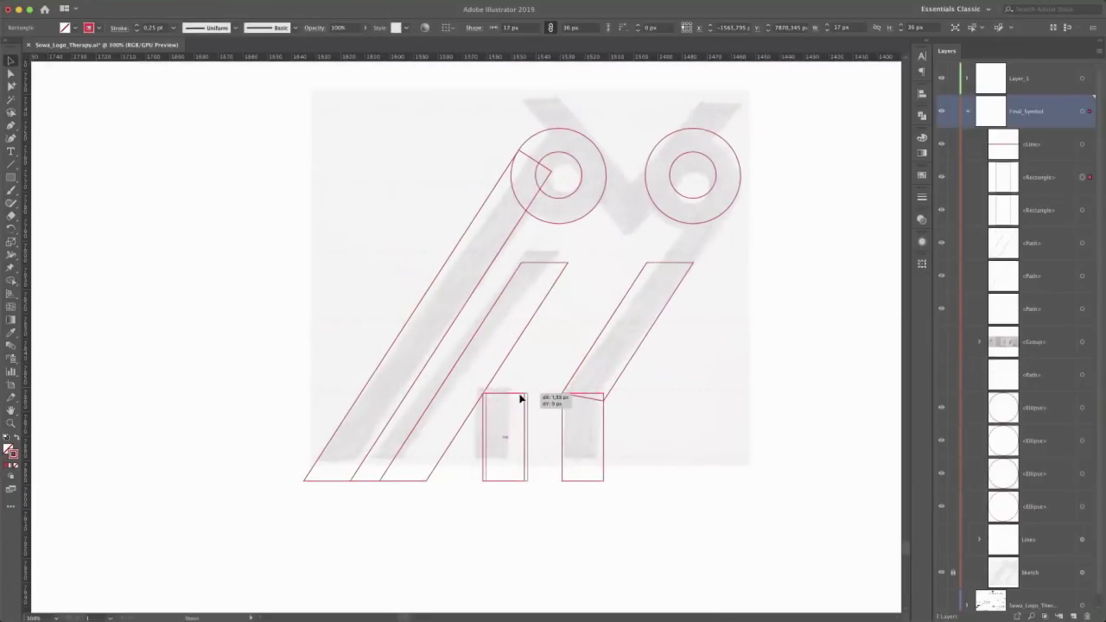
{"action": "left_click", "coordinate": [34, 211]}
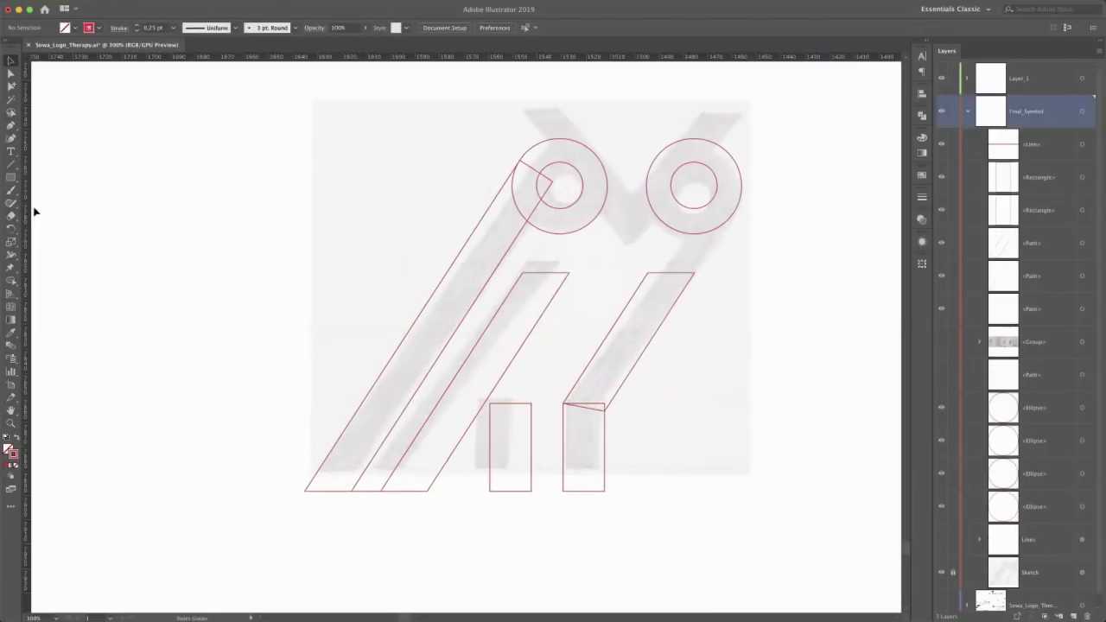
{"action": "left_click", "coordinate": [486, 403]}
Delete the guides and the spacing line, and hide the rulers
{"action": "scroll", "coordinate": [486, 406], "scroll_direction": "up", "scroll_amount": 2}
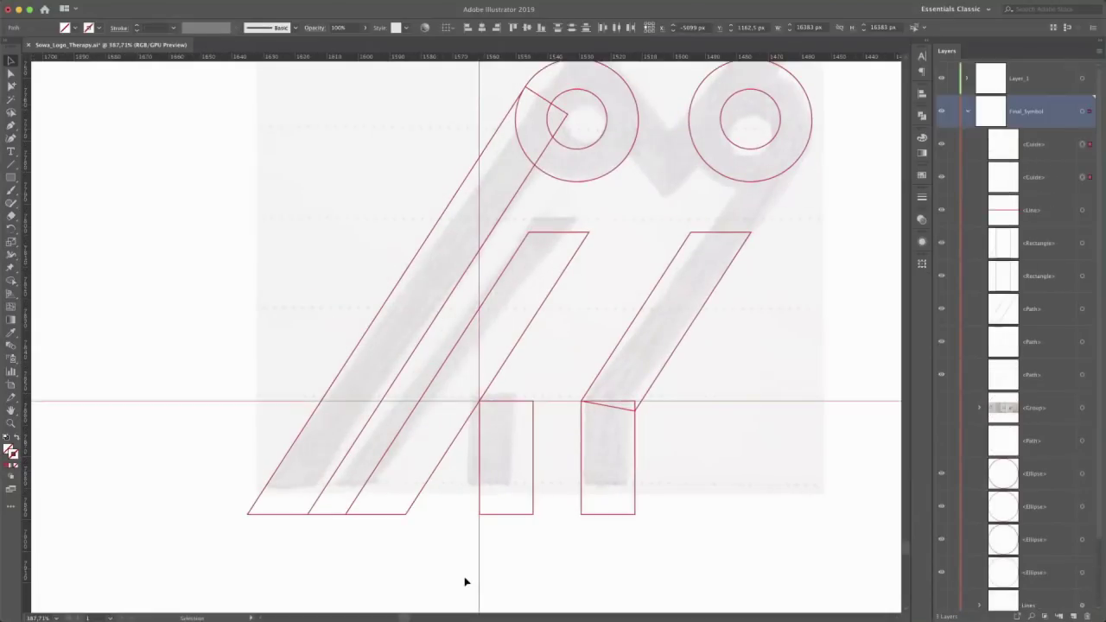
{"action": "key", "text": "Delete"}
{"action": "scroll", "coordinate": [464, 580], "scroll_direction": "down", "scroll_amount": 3}
{"action": "scroll", "coordinate": [660, 268], "scroll_direction": "up", "scroll_amount": 2}
{"action": "scroll", "coordinate": [660, 268], "scroll_direction": "right", "scroll_amount": 2}
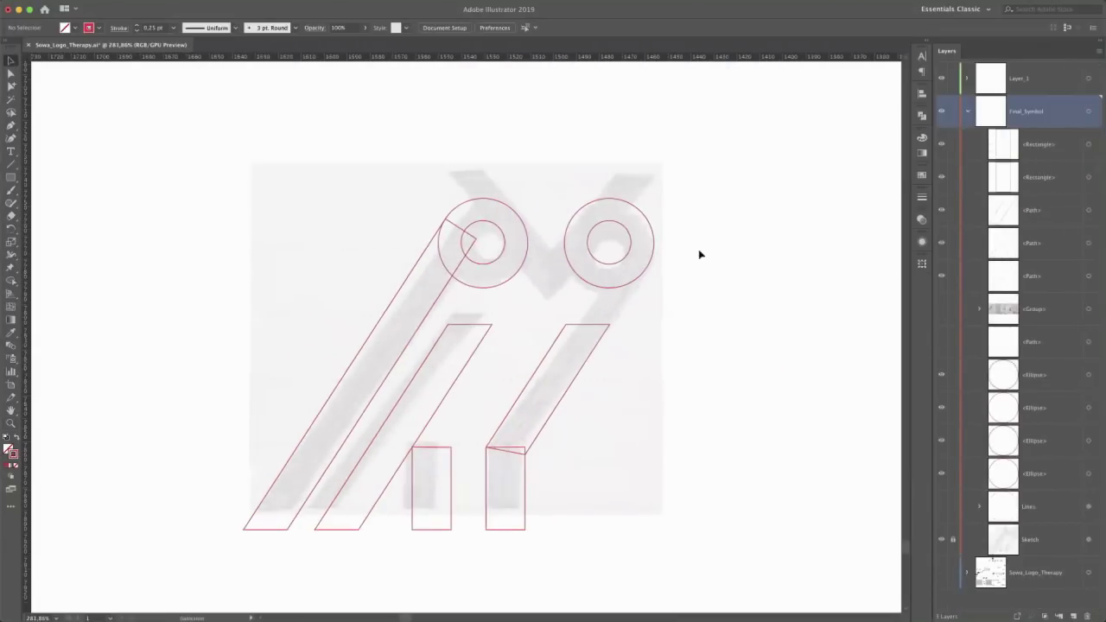
{"action": "key", "text": "super+r"}
Show the hidden V-shaped path between the rings and hide the sketch
{"action": "scroll", "coordinate": [625, 289], "scroll_direction": "down", "scroll_amount": 3}
{"action": "scroll", "coordinate": [525, 299], "scroll_direction": "up", "scroll_amount": 3}
{"action": "left_click", "coordinate": [941, 344]}
{"action": "scroll", "coordinate": [679, 302], "scroll_direction": "up", "scroll_amount": 5}
{"action": "key", "text": "super+shift+w"}
Set the V-shaped path's stroke weight to 30 pt
{"action": "left_click", "coordinate": [570, 313]}
{"action": "left_click", "coordinate": [173, 4]}
{"action": "key", "text": "super+F10"}
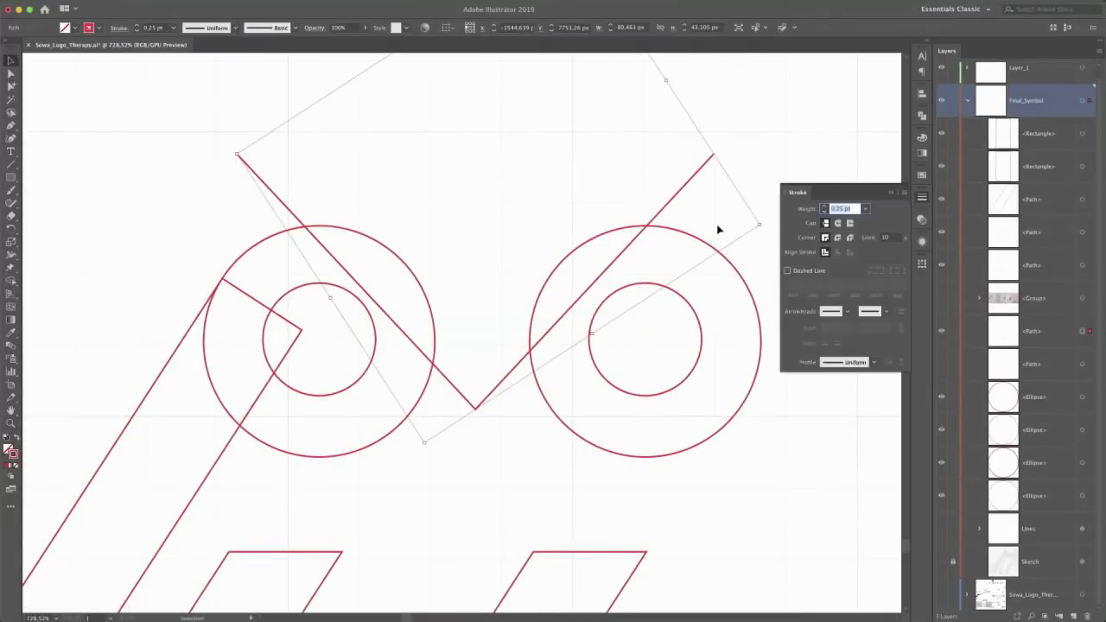
{"action": "type", "text": "30"}
{"action": "key", "text": "Return"}
Duplicate the V path in place, expand it into an outline and match the other shapes' 0.25 pt stroke
{"action": "key", "text": "super+c"}
{"action": "key", "text": "super+f"}
{"action": "key", "text": "shift+x"}
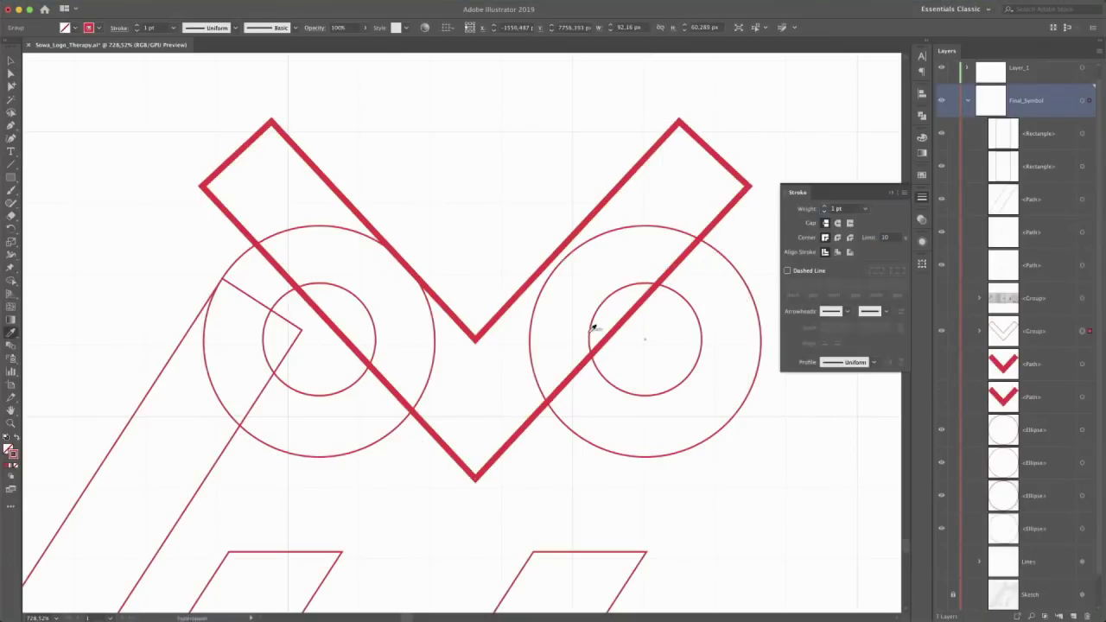
{"action": "key", "text": "super+0"}
{"action": "key", "text": "super+F10"}
Group all the outline shapes and place the group below Lines in the layer stack
{"action": "key", "text": "super+a"}
{"action": "key", "text": "v"}
{"action": "left_click_drag", "start_coordinate": [1032, 143], "coordinate": [1037, 264]}
{"action": "key", "text": "z"}
{"action": "scroll", "coordinate": [562, 271], "scroll_direction": "right", "scroll_amount": 5}
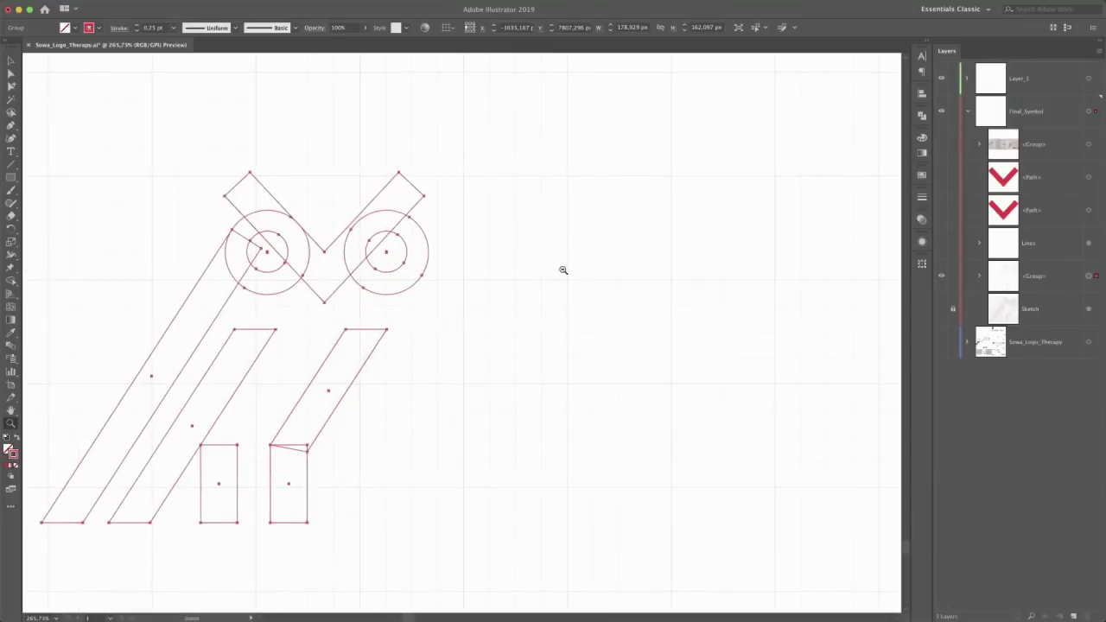
Duplicate the grouped owl outline horizontally beside the original
{"action": "scroll", "coordinate": [562, 271], "scroll_direction": "down", "scroll_amount": 3}
{"action": "key", "text": "v"}
{"action": "left_click_drag", "start_coordinate": [186, 267], "coordinate": [588, 284]}
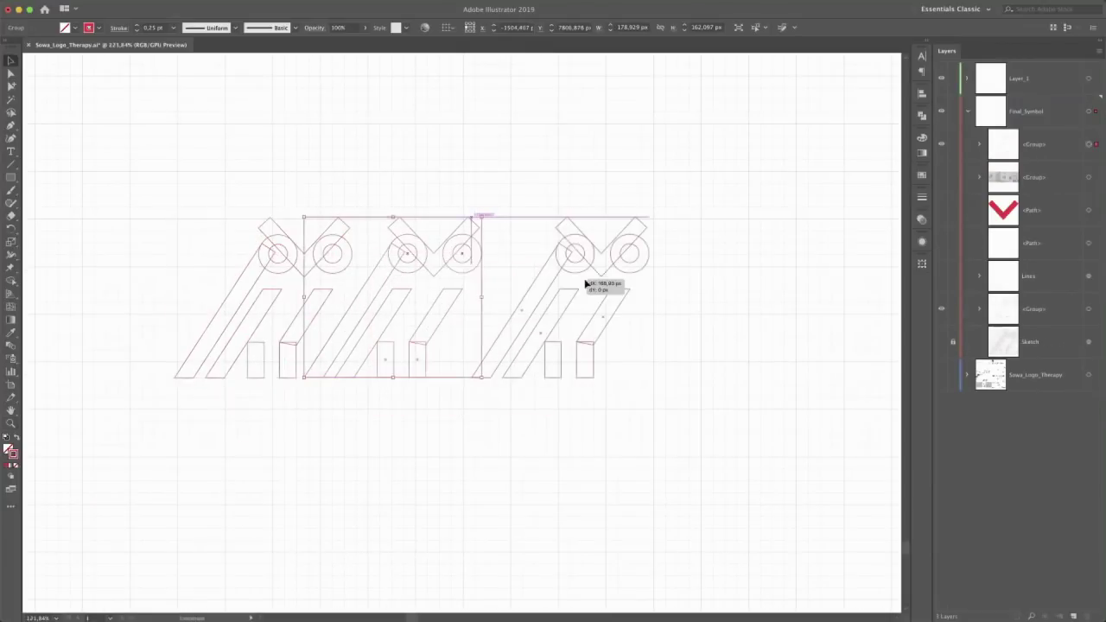
{"action": "scroll", "coordinate": [639, 248], "scroll_direction": "up", "scroll_amount": 2}
Isolate the duplicate, fill its outer shapes with red and unite the overlapping shapes
{"action": "double_click", "coordinate": [639, 248]}
{"action": "key", "text": "ctrl+a"}
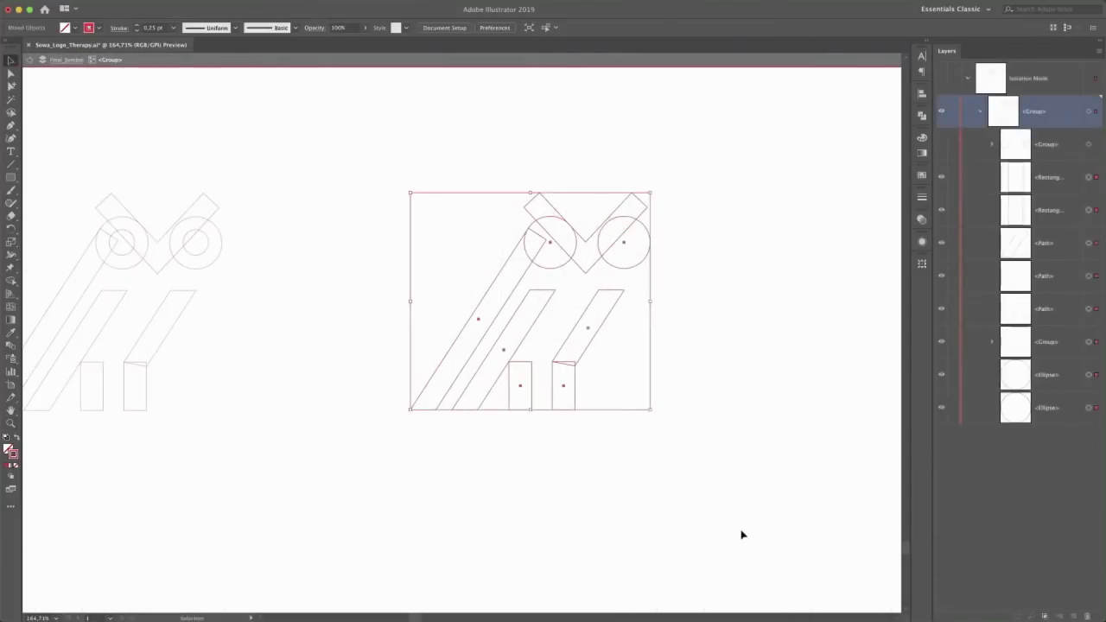
{"action": "key", "text": "shift+x"}
{"action": "key", "text": "ctrl+shift+F9"}
Fill the two inner eye circles with white
{"action": "left_click", "coordinate": [1087, 144]}
{"action": "key", "text": "i"}
{"action": "left_click", "coordinate": [819, 290]}
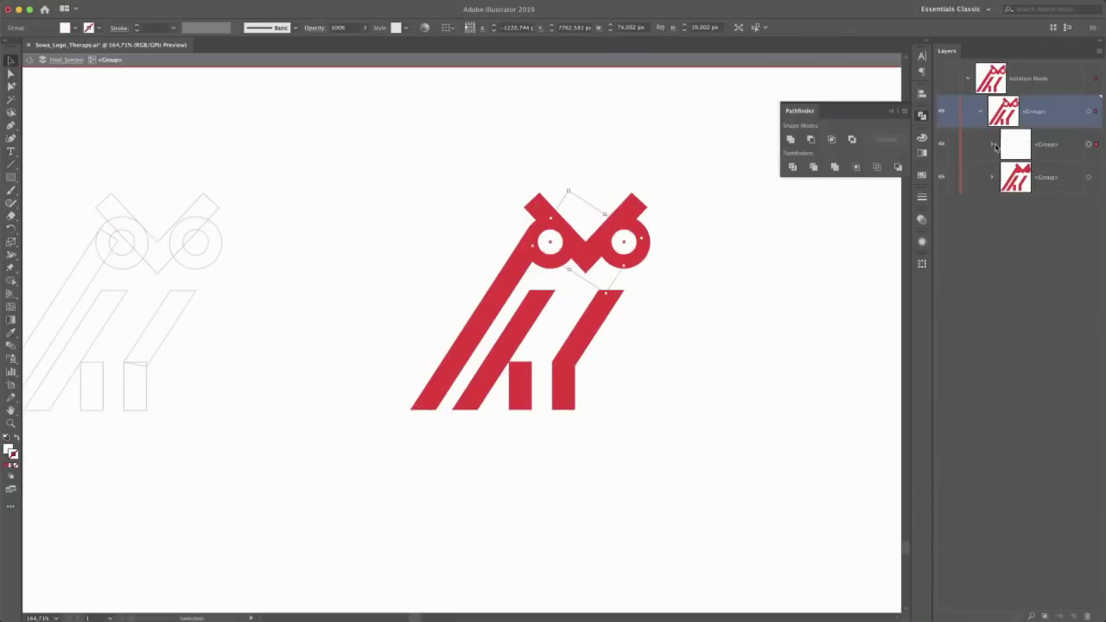
Ungroup the duplicate, cut the inner eye circles out of the head as a compound path and leave isolation
{"action": "key", "text": "ctrl+a"}
{"action": "key", "text": "ctrl+shift+g"}
{"action": "key", "text": "ctrl+a"}
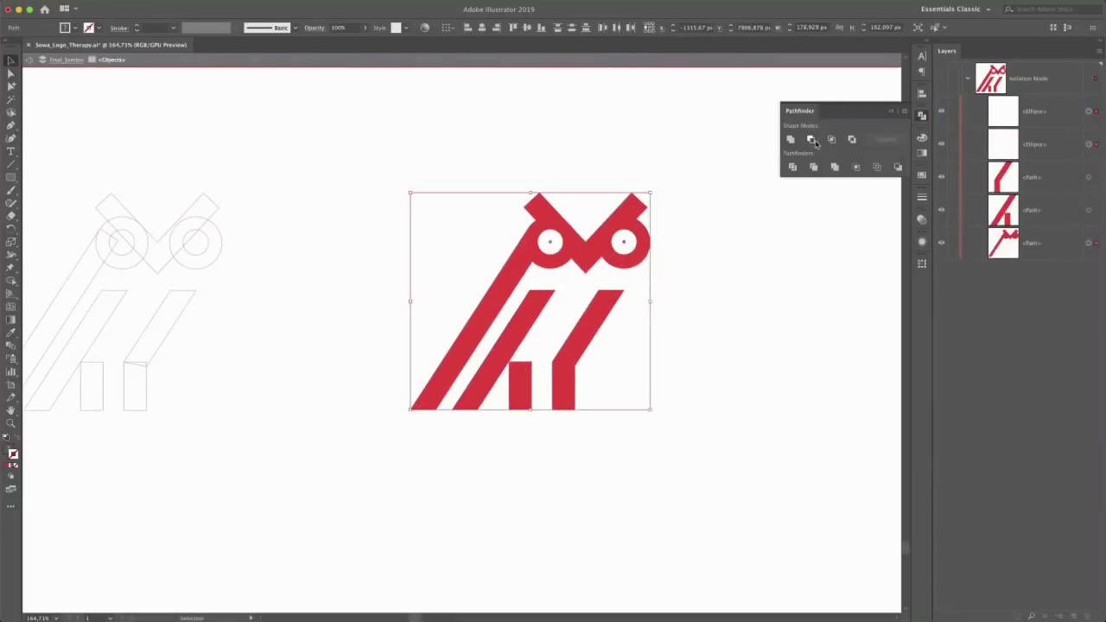
{"action": "key", "text": "ctrl+8"}
{"action": "left_click", "coordinate": [753, 165]}
{"action": "key", "text": "ctrl+shift+F9"}
{"action": "key", "text": "Escape"}
Show the sketch again and draw a near-vertical construction line across the right tip of the outlined V
{"action": "scroll", "coordinate": [518, 346], "scroll_direction": "left", "scroll_amount": 3}
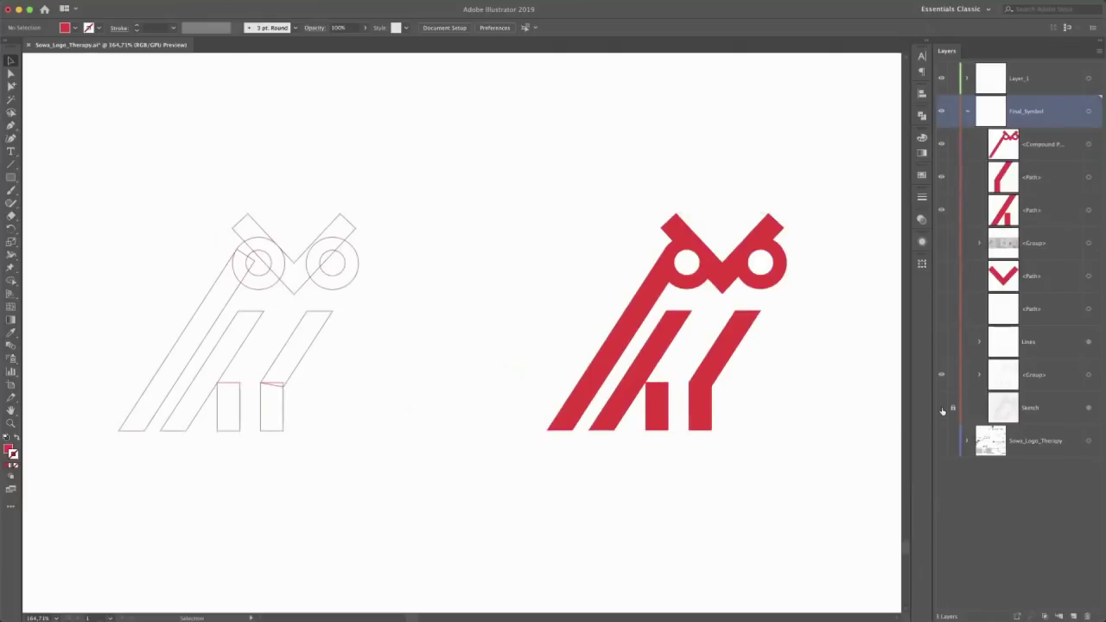
{"action": "left_click", "coordinate": [942, 408]}
{"action": "scroll", "coordinate": [294, 259], "scroll_direction": "up", "scroll_amount": 3}
{"action": "key", "text": "backslash"}
{"action": "left_click_drag", "start_coordinate": [595, 177], "coordinate": [602, 273]}
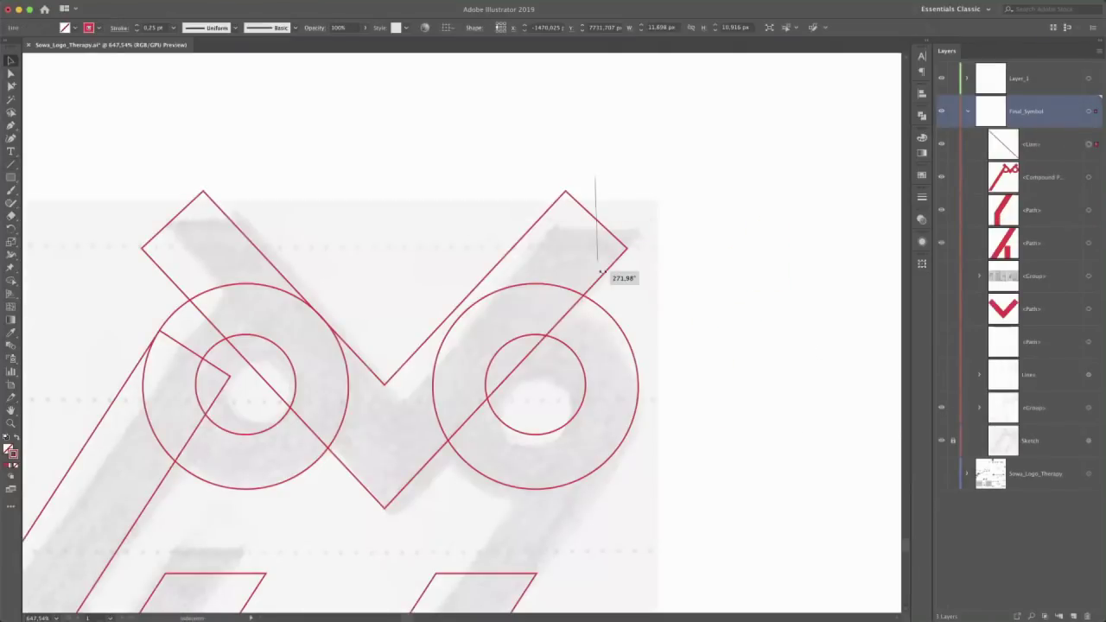
Show the rulers and place a horizontal guide across the upper tips of the outlined V
{"action": "right_click", "coordinate": [608, 235]}
{"action": "key", "text": "Escape"}
{"action": "key", "text": "a"}
{"action": "left_click", "coordinate": [567, 191]}
{"action": "key", "text": "v"}
{"action": "key", "text": "a"}
{"action": "key", "text": "super+r"}
{"action": "left_click_drag", "start_coordinate": [536, 57], "coordinate": [604, 218]}
Move the four upper corners of the outlined V onto the guide so both tips are cut horizontally
{"action": "left_click_drag", "start_coordinate": [628, 248], "coordinate": [654, 219]}
{"action": "left_click_drag", "start_coordinate": [556, 193], "coordinate": [537, 221]}
{"action": "left_click_drag", "start_coordinate": [203, 191], "coordinate": [231, 220]}
{"action": "left_click_drag", "start_coordinate": [142, 248], "coordinate": [115, 220]}
Delete the construction line and the horizontal guide
{"action": "key", "text": "v"}
{"action": "left_click_drag", "start_coordinate": [572, 177], "coordinate": [680, 200]}
{"action": "key", "text": "Delete"}
{"action": "key", "text": "super+0"}
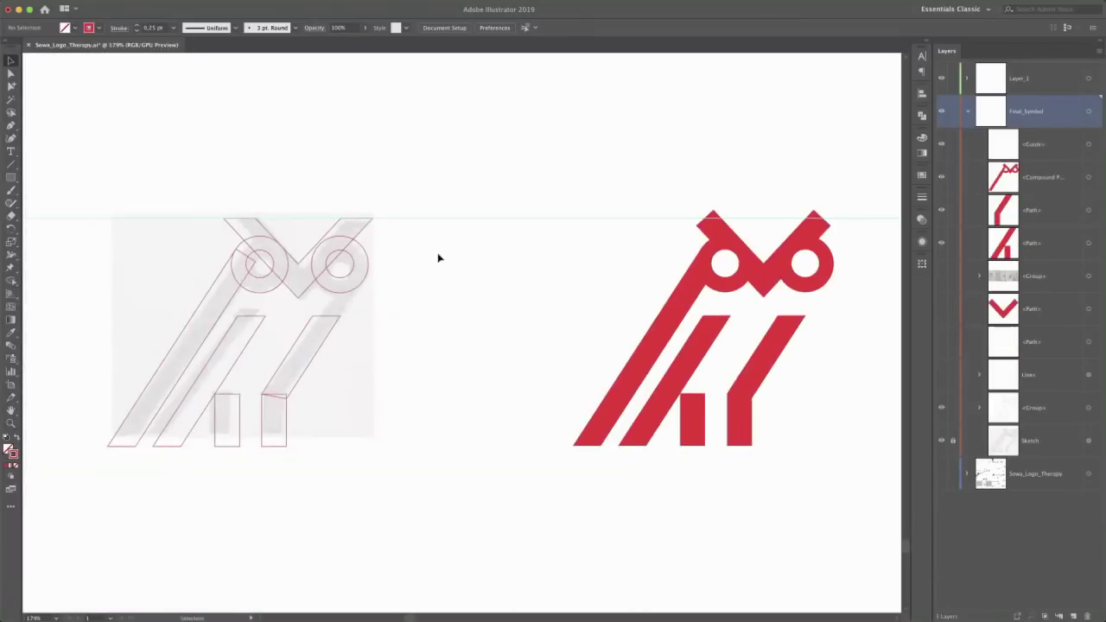
{"action": "key", "text": "Delete"}
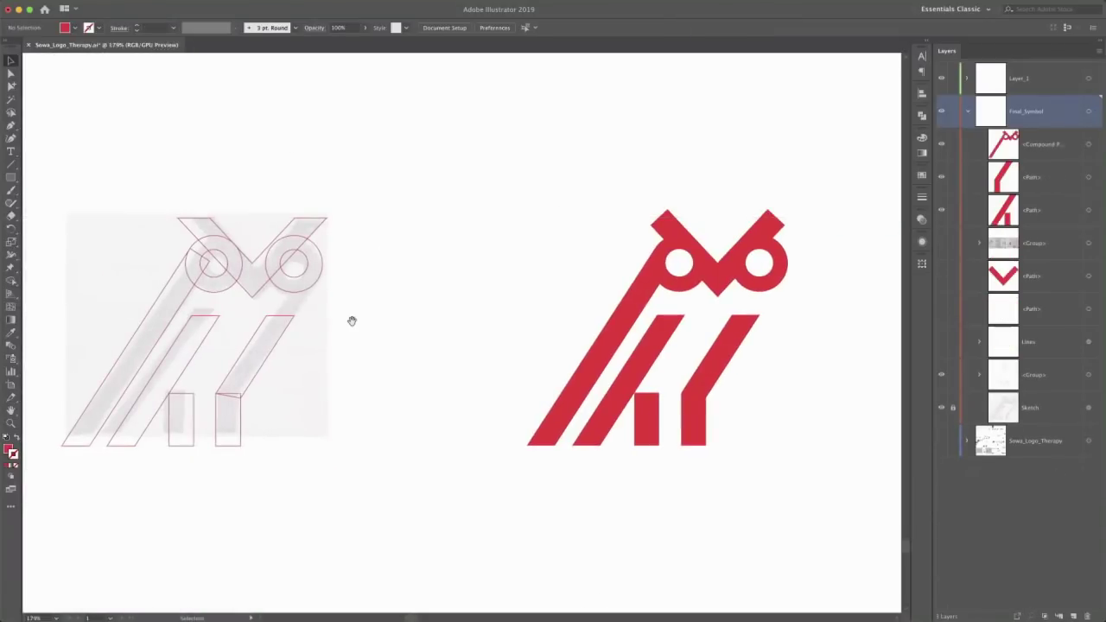
Isolate the owl outline group over the sketch and make small corrections to its point positions
{"action": "left_click_drag", "start_coordinate": [180, 257], "coordinate": [699, 286]}
{"action": "double_click", "coordinate": [402, 252]}
{"action": "left_click_drag", "start_coordinate": [354, 256], "coordinate": [355, 256]}
{"action": "scroll", "coordinate": [654, 285], "scroll_direction": "up", "scroll_amount": 2}
{"action": "left_click_drag", "start_coordinate": [596, 292], "coordinate": [579, 294]}
{"action": "scroll", "coordinate": [579, 294], "scroll_direction": "down", "scroll_amount": 1}
{"action": "left_click_drag", "start_coordinate": [311, 250], "coordinate": [308, 247]}
{"action": "scroll", "coordinate": [338, 388], "scroll_direction": "down", "scroll_amount": 1}
{"action": "left_click_drag", "start_coordinate": [337, 387], "coordinate": [336, 388]}
{"action": "scroll", "coordinate": [336, 388], "scroll_direction": "down", "scroll_amount": 1}
{"action": "left_click_drag", "start_coordinate": [518, 371], "coordinate": [515, 372]}
Shift the right leg rectangle up and outward so its upper-right corner meets the right bar's right edge
{"action": "left_click", "coordinate": [494, 277]}
{"action": "left_click_drag", "start_coordinate": [493, 276], "coordinate": [544, 309]}
{"action": "key", "text": "v"}
{"action": "left_click_drag", "start_coordinate": [429, 388], "coordinate": [432, 390]}
Try to snap the right bar's lower-left corner to the right leg rectangle
{"action": "left_click_drag", "start_coordinate": [543, 391], "coordinate": [527, 377]}
{"action": "key", "text": "a"}
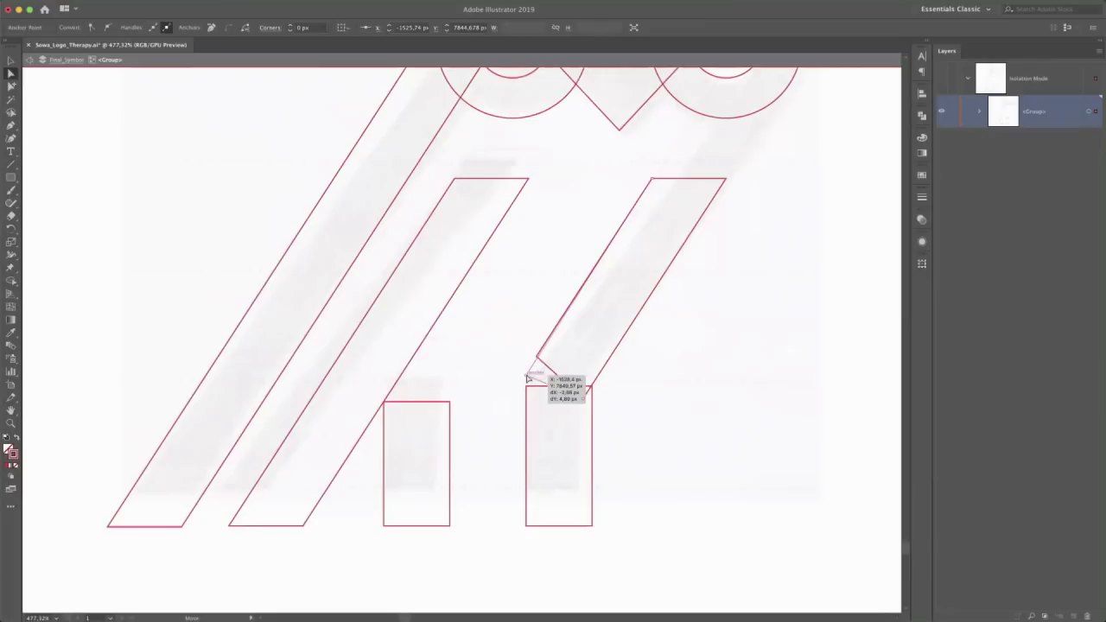
{"action": "key", "text": "super+z"}
Extend the right leg rectangle's bottom edge down to the common baseline
{"action": "left_click_drag", "start_coordinate": [558, 513], "coordinate": [558, 526]}
{"action": "scroll", "coordinate": [518, 475], "scroll_direction": "down", "scroll_amount": 3}
{"action": "scroll", "coordinate": [518, 475], "scroll_direction": "left", "scroll_amount": 3}
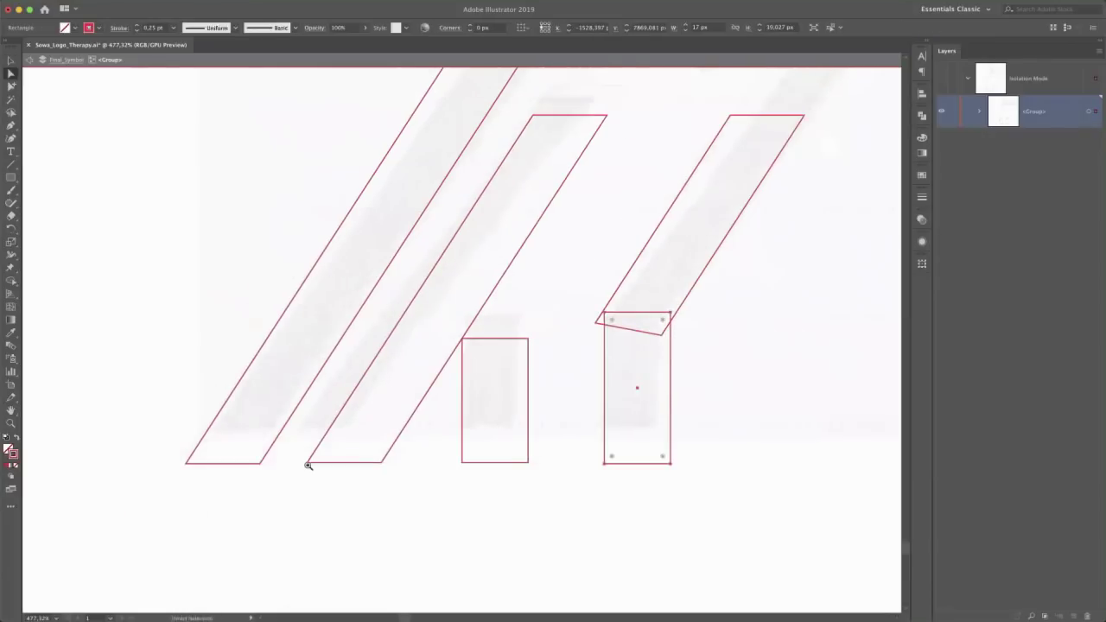
Move the middle diagonal bar's lower corner point onto the common baseline of the bars and legs
{"action": "left_click_drag", "start_coordinate": [308, 465], "coordinate": [377, 476]}
{"action": "left_click_drag", "start_coordinate": [593, 450], "coordinate": [580, 473]}
{"action": "scroll", "coordinate": [683, 444], "scroll_direction": "right", "scroll_amount": 5}
{"action": "scroll", "coordinate": [688, 337], "scroll_direction": "up", "scroll_amount": 4}
{"action": "scroll", "coordinate": [703, 388], "scroll_direction": "down", "scroll_amount": 5}
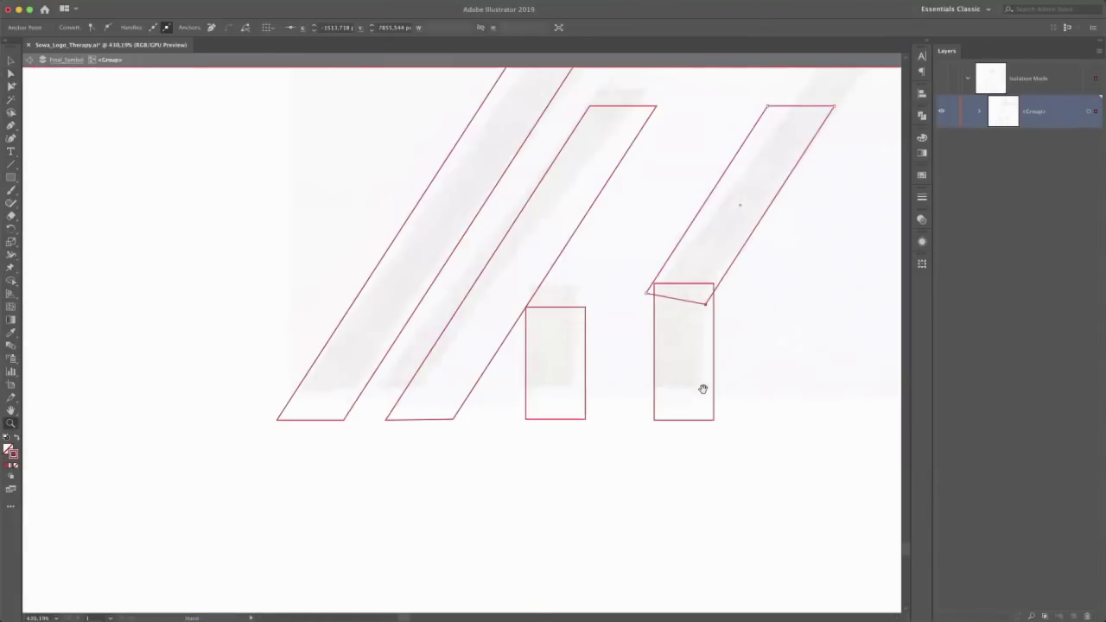
Delete the right diagonal bar and draw an upright replacement rectangle 16 px wide near the right eye ring
{"action": "key", "text": "Delete"}
{"action": "scroll", "coordinate": [765, 261], "scroll_direction": "right", "scroll_amount": 5}
{"action": "key", "text": "v"}
{"action": "left_click_drag", "start_coordinate": [654, 289], "coordinate": [653, 159]}
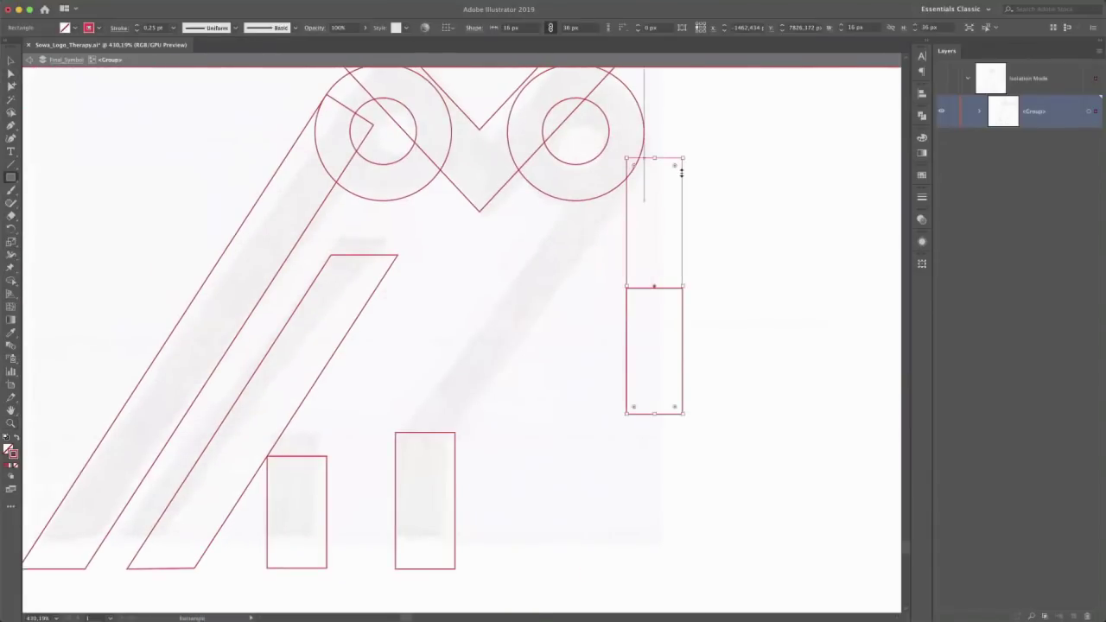
Rotate the new rectangle to the diagonal slope, attach it to the right eye ring and extend its lower end to the right leg
{"action": "right_click", "coordinate": [683, 182]}
{"action": "mouse_move", "coordinate": [735, 357]}
{"action": "left_click", "coordinate": [811, 384]}
{"action": "key", "text": "Return"}
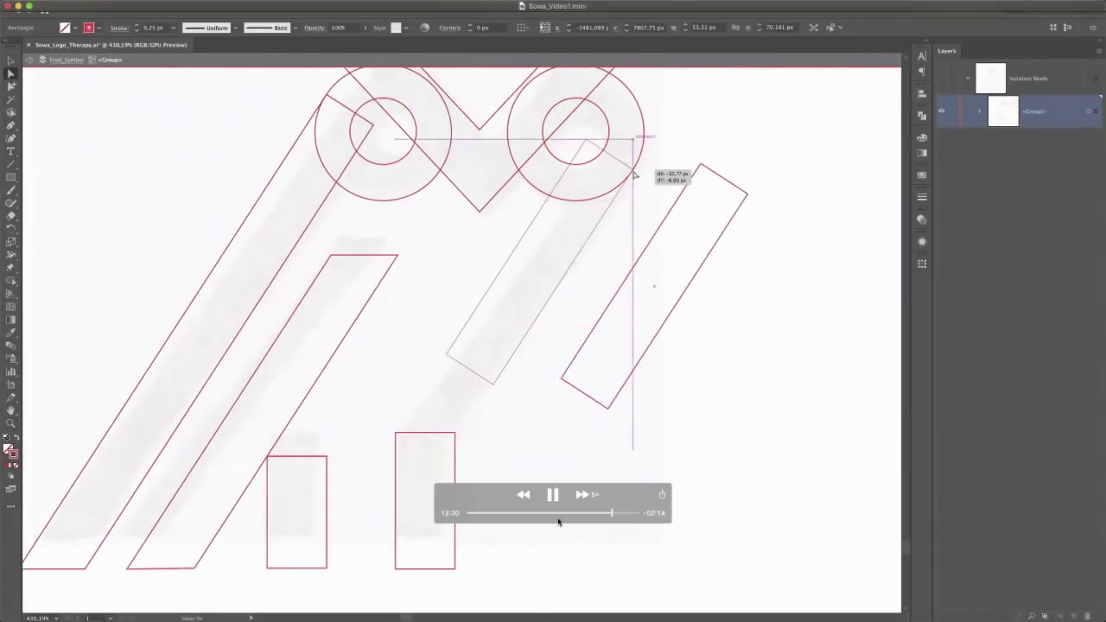
{"action": "left_click_drag", "start_coordinate": [646, 168], "coordinate": [450, 460]}
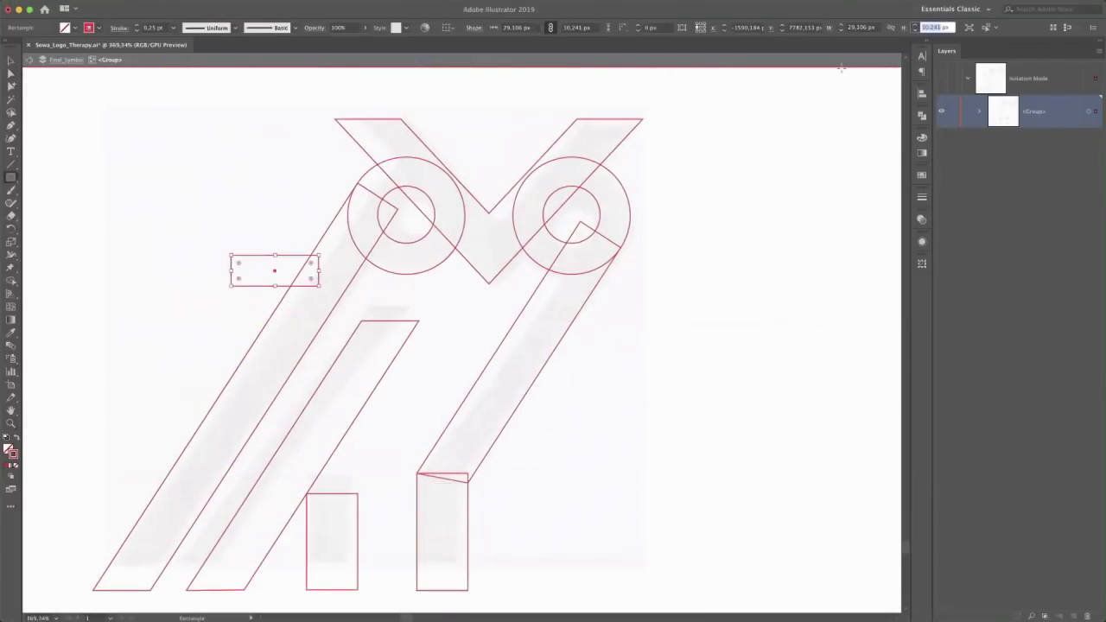
Place a spacer rectangle below the owl's head and snap the tops of the two inner diagonal bars to its bottom edge
{"action": "mouse_move", "coordinate": [353, 321]}
{"action": "left_mouse_down"}
{"action": "mouse_move", "coordinate": [424, 276]}
{"action": "mouse_move", "coordinate": [610, 271]}
{"action": "left_mouse_up"}
{"action": "key", "text": "z"}
{"action": "mouse_move", "coordinate": [477, 325]}
{"action": "left_mouse_down"}
{"action": "mouse_move", "coordinate": [514, 296]}
{"action": "mouse_move", "coordinate": [489, 303]}
{"action": "left_mouse_up"}
{"action": "key", "text": "a"}
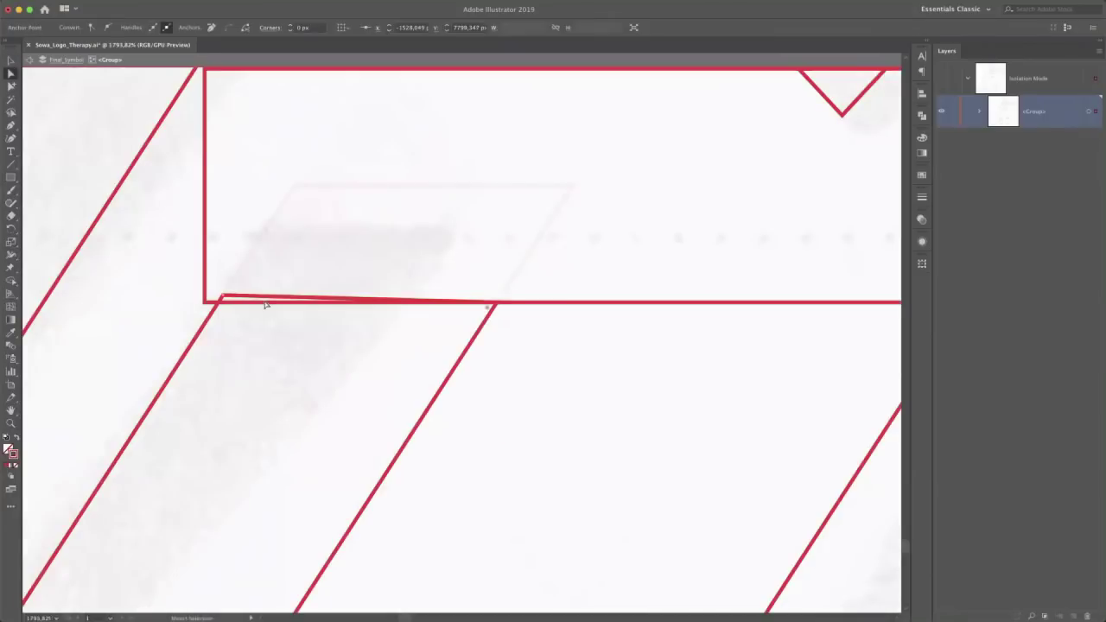
{"action": "left_click_drag", "start_coordinate": [288, 297], "coordinate": [483, 284]}
{"action": "scroll", "coordinate": [288, 297], "scroll_direction": "down", "scroll_amount": 5}
{"action": "left_click_drag", "start_coordinate": [559, 283], "coordinate": [561, 281]}
{"action": "key", "text": "super+0"}
{"action": "key", "text": "super+a"}
{"action": "left_click", "coordinate": [800, 222]}
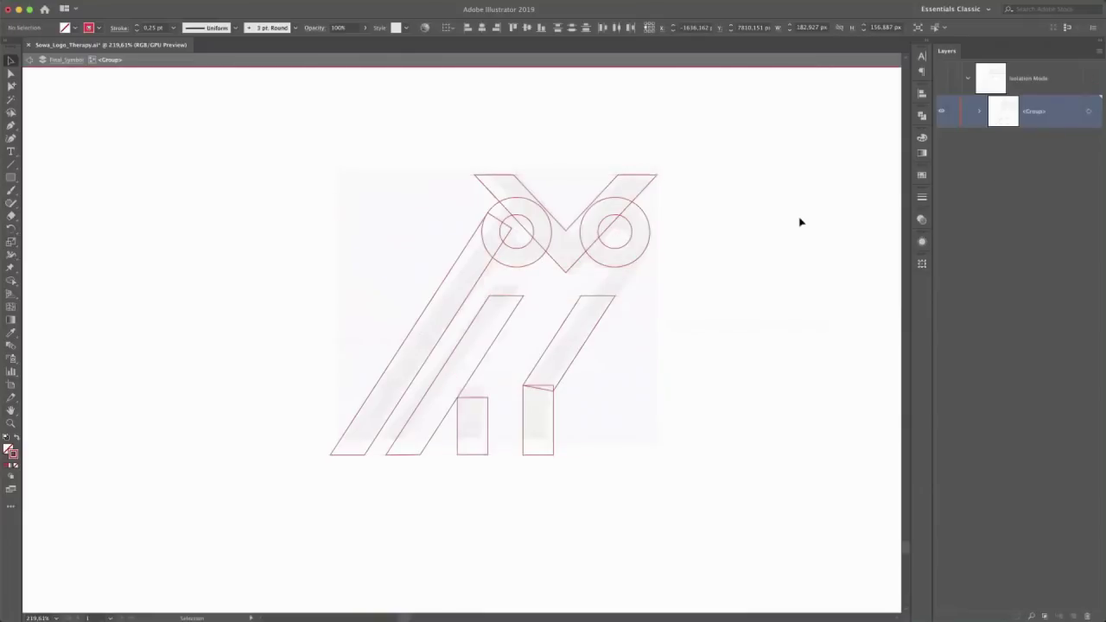
Group and hide the two inner eye circles, and select all the remaining owl outlines
{"action": "scroll", "coordinate": [576, 242], "scroll_direction": "down", "scroll_amount": 5}
{"action": "scroll", "coordinate": [565, 239], "scroll_direction": "up", "scroll_amount": 3}
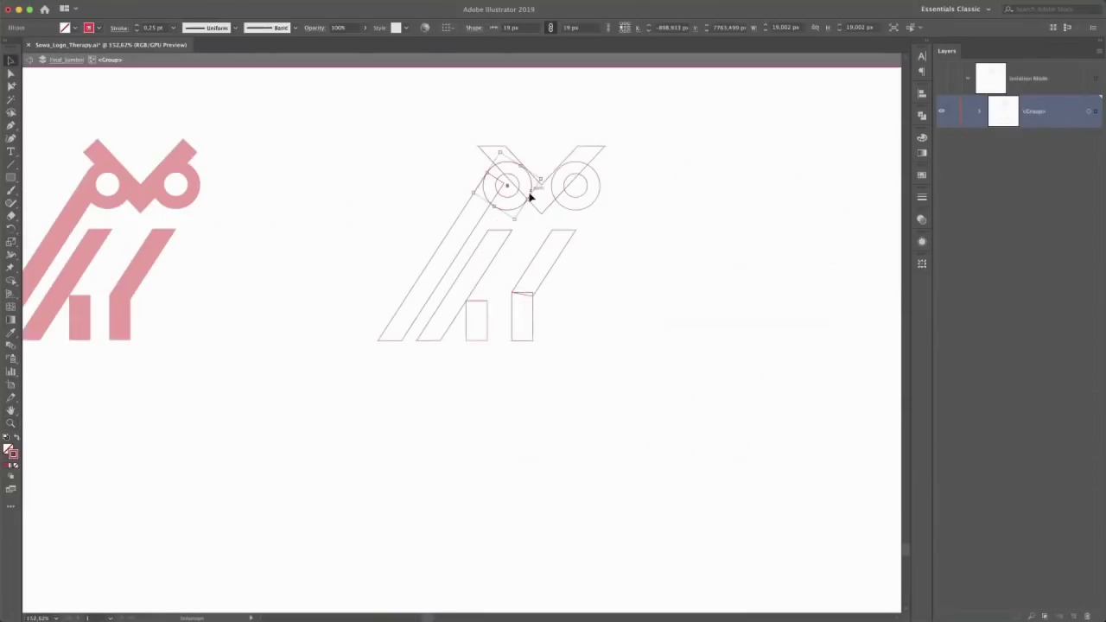
{"action": "key", "text": "Escape"}
{"action": "left_click", "coordinate": [593, 202]}
{"action": "double_click", "coordinate": [631, 211]}
{"action": "left_click", "coordinate": [684, 215]}
{"action": "key", "text": "super+a"}
Merge the overlapping owl outlines with Pathfinder, give them a solid dark fill and show the eye circles again
{"action": "key", "text": "shift+super+F9"}
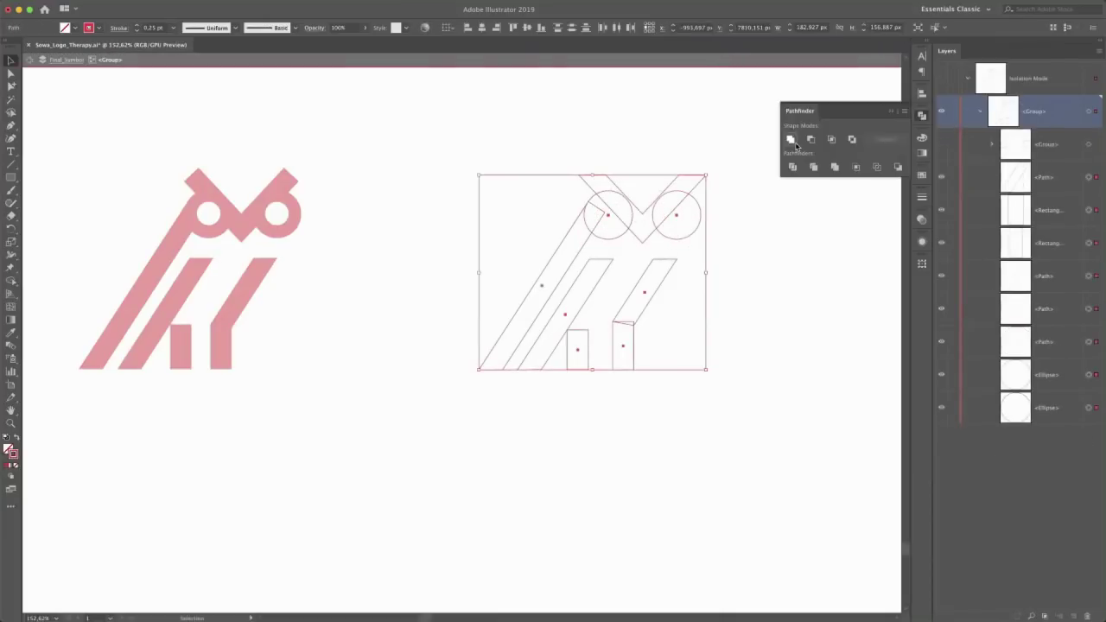
{"action": "left_click", "coordinate": [853, 166]}
{"action": "key", "text": "super+z"}
{"action": "left_click", "coordinate": [774, 217]}
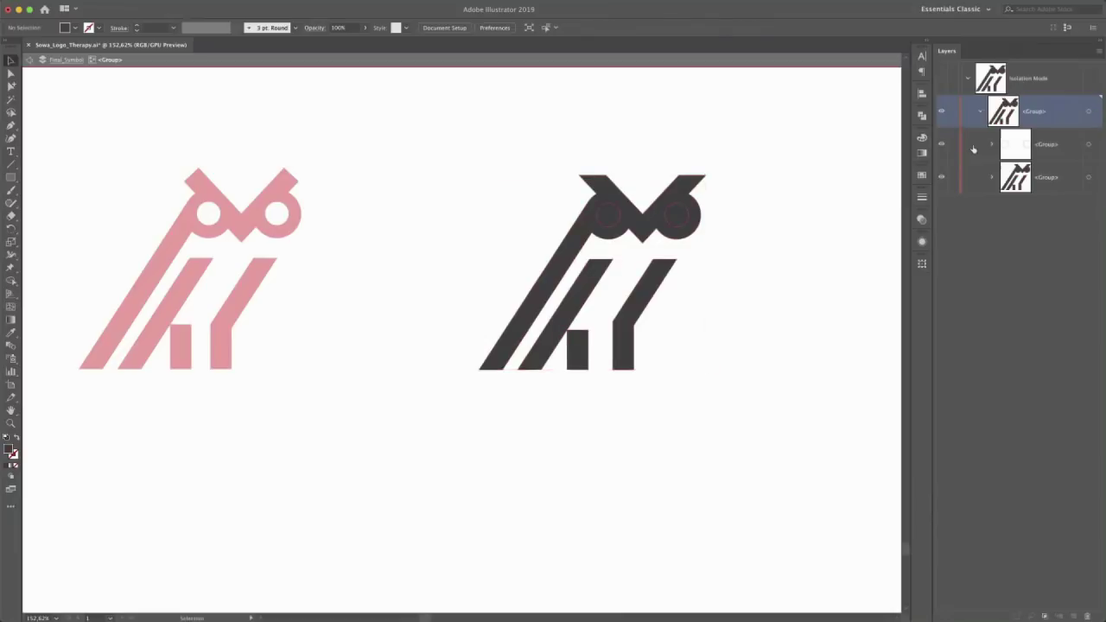
Fill the two inner eye circles white and subtract them from the merged owl shape
{"action": "double_click", "coordinate": [780, 220]}
{"action": "key", "text": "super+z"}
{"action": "key", "text": "super+z"}
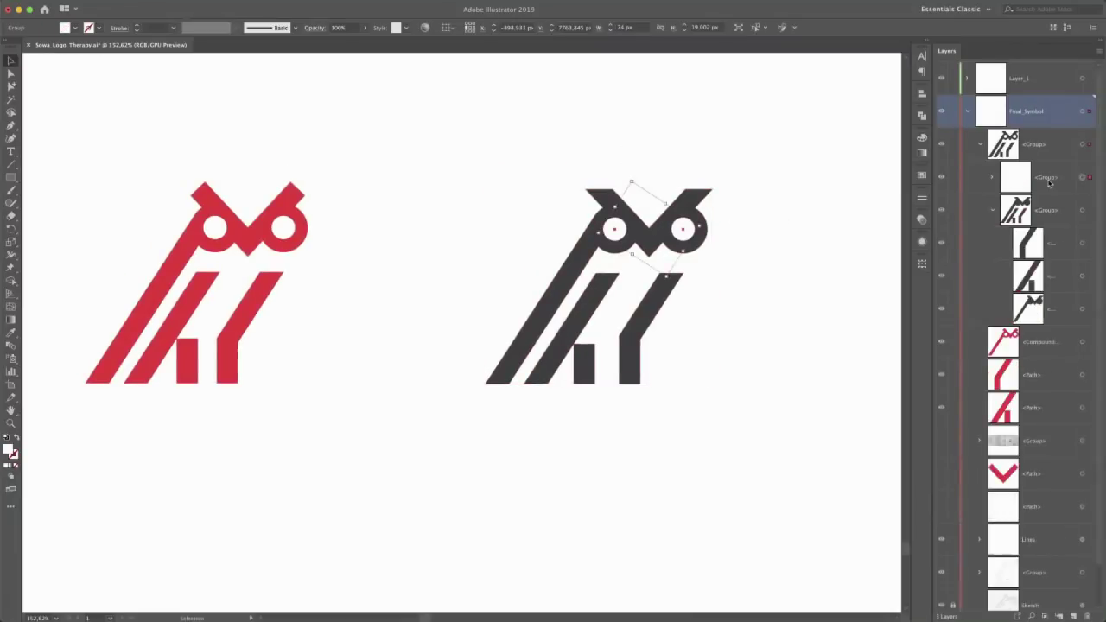
{"action": "key", "text": "shift+super+z"}
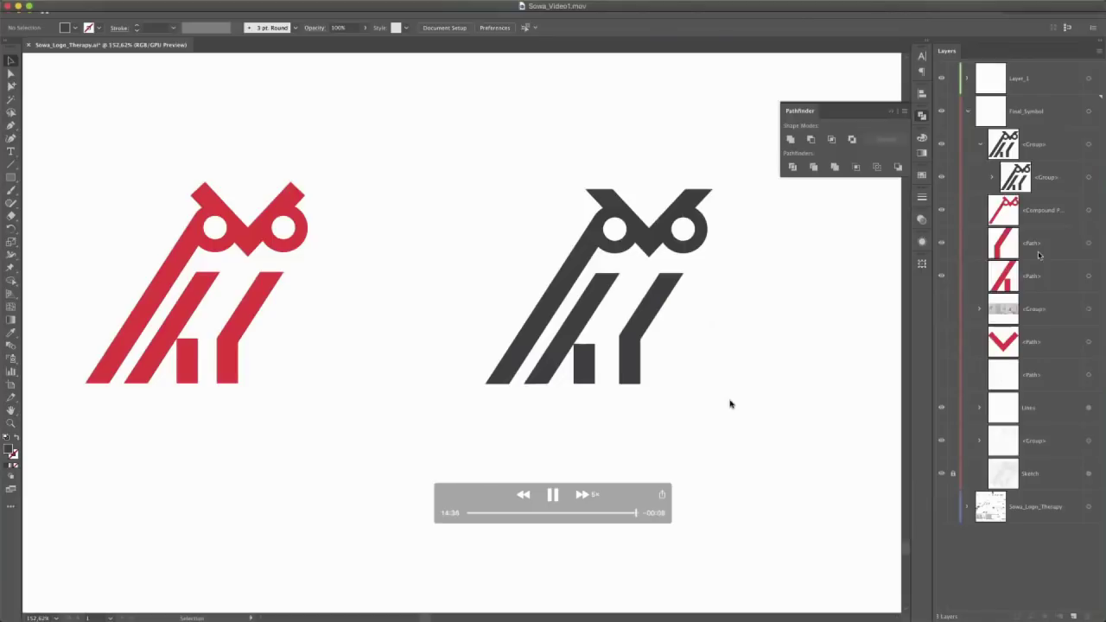
Pause the recorded video and switch to Preview
{"action": "key", "text": "space"}
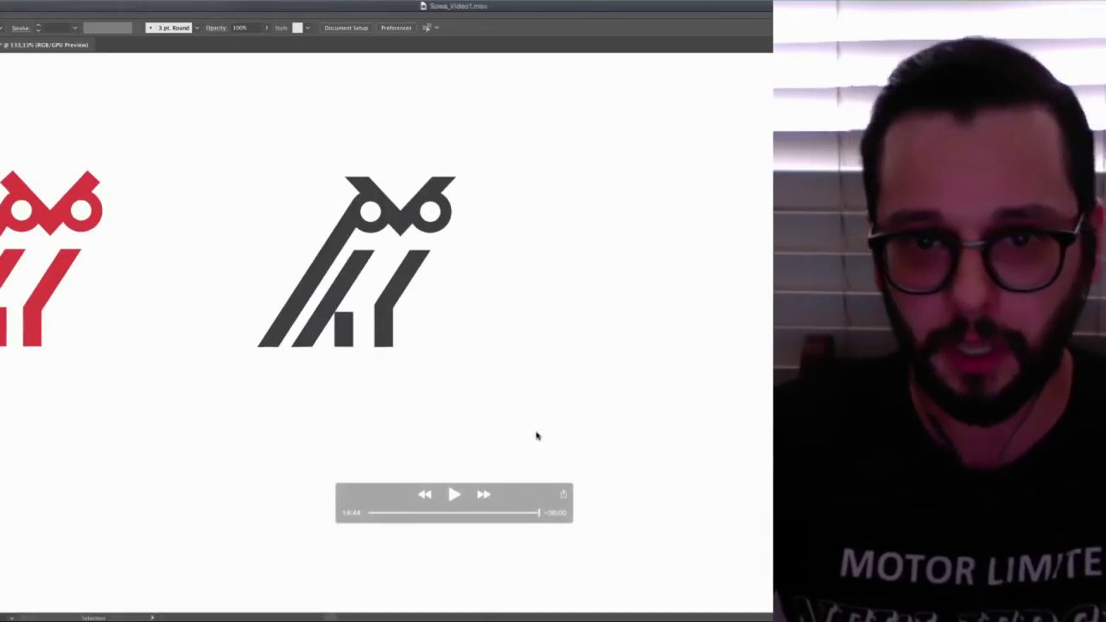
{"action": "key", "text": "super+Tab"}
{"action": "key", "text": "super+Tab"}
{"action": "key", "text": "super+Tab"}
{"action": "key", "text": "super+Tab"}
{"action": "key", "text": "super+Tab"}
{"action": "key", "text": "super+Tab"}
{"action": "key", "text": "super+Tab"}
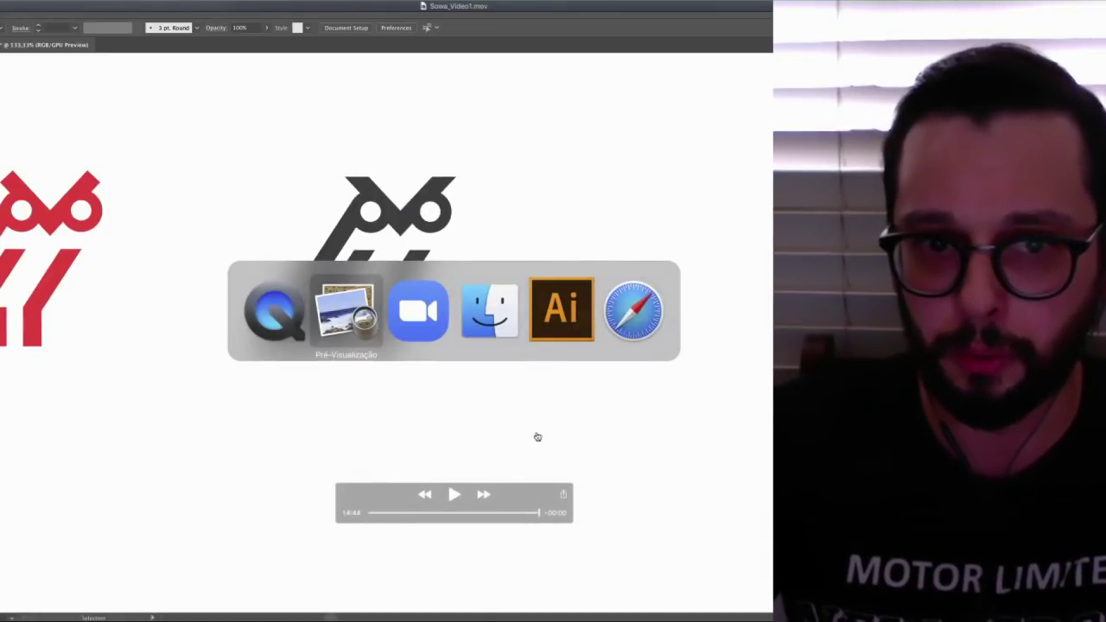